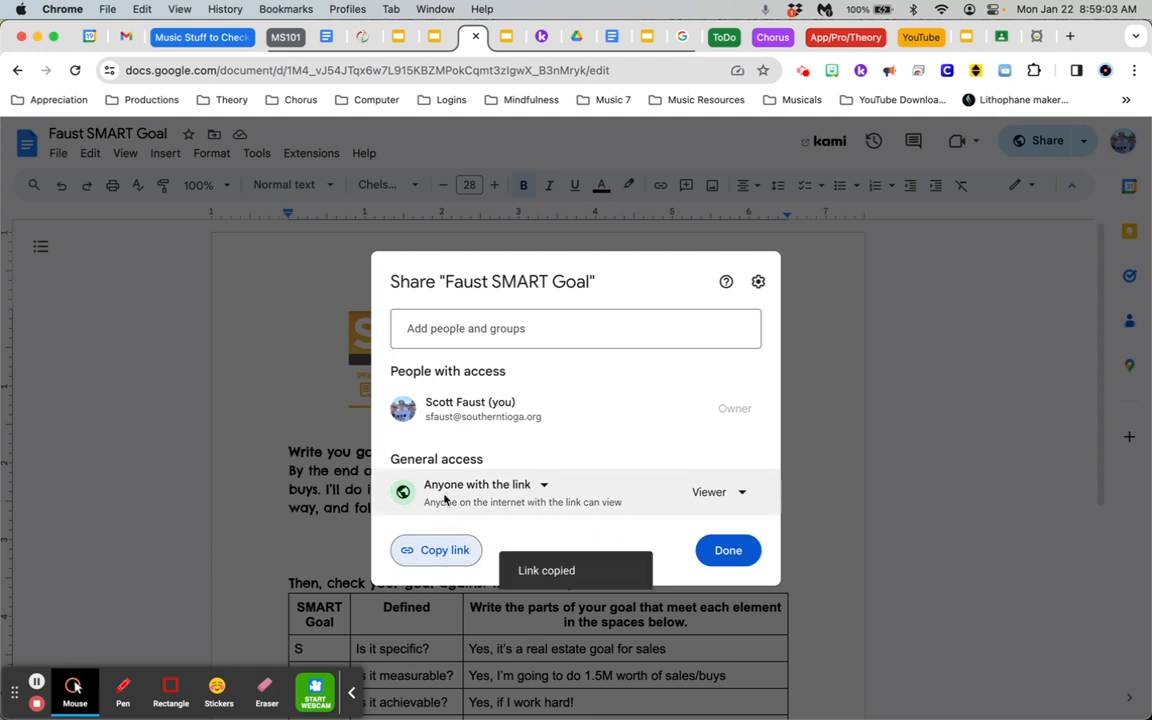
Finish sharing the SMART goal document, then switch to Xello and view the Grade 7 demo account as a student
left_click(729, 550)
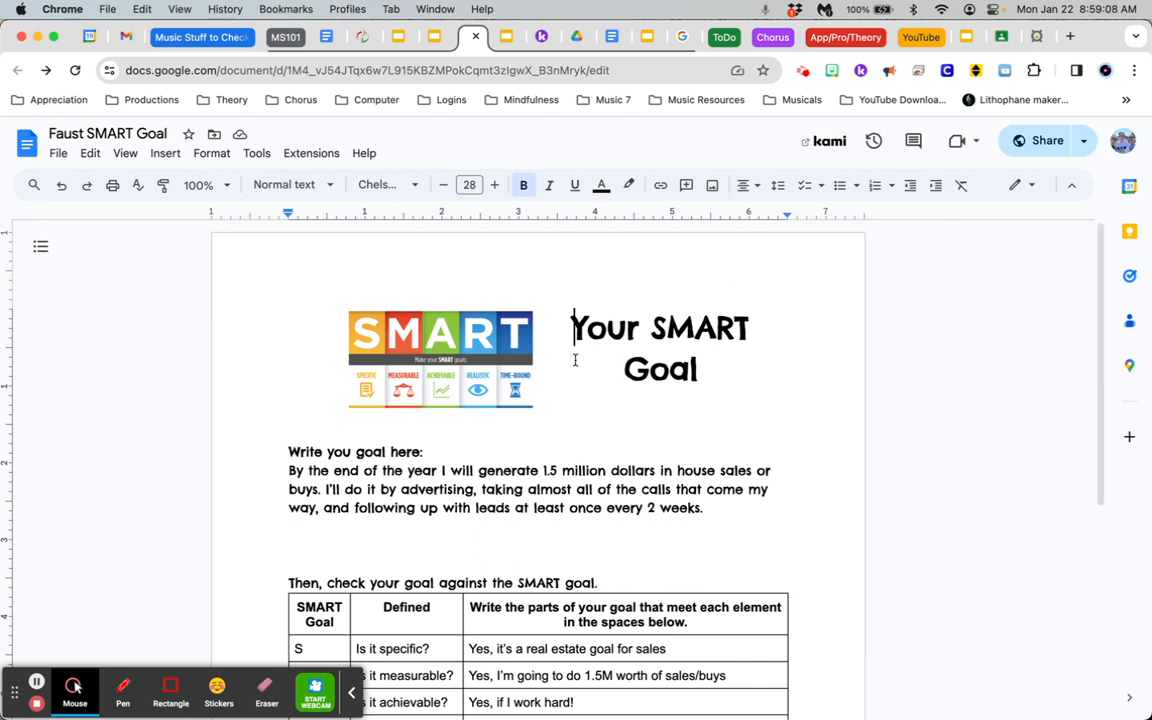
left_click(1033, 40)
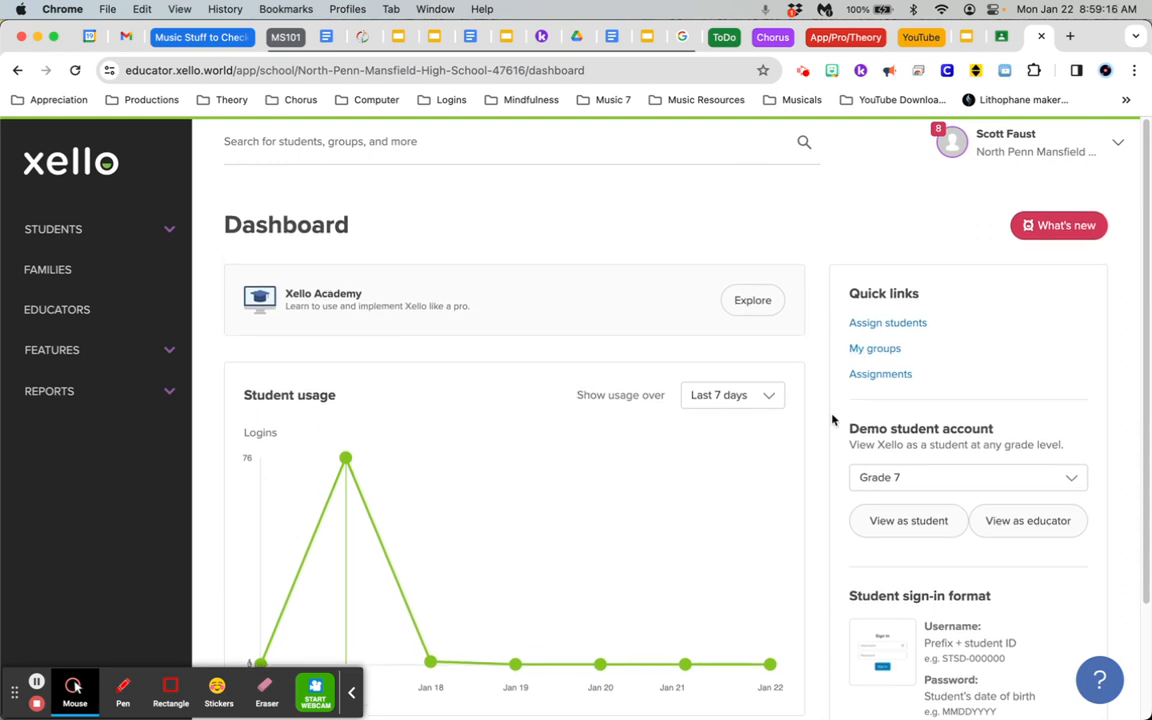
scroll(832, 420, "down", 3)
scroll(832, 420, "up", 3)
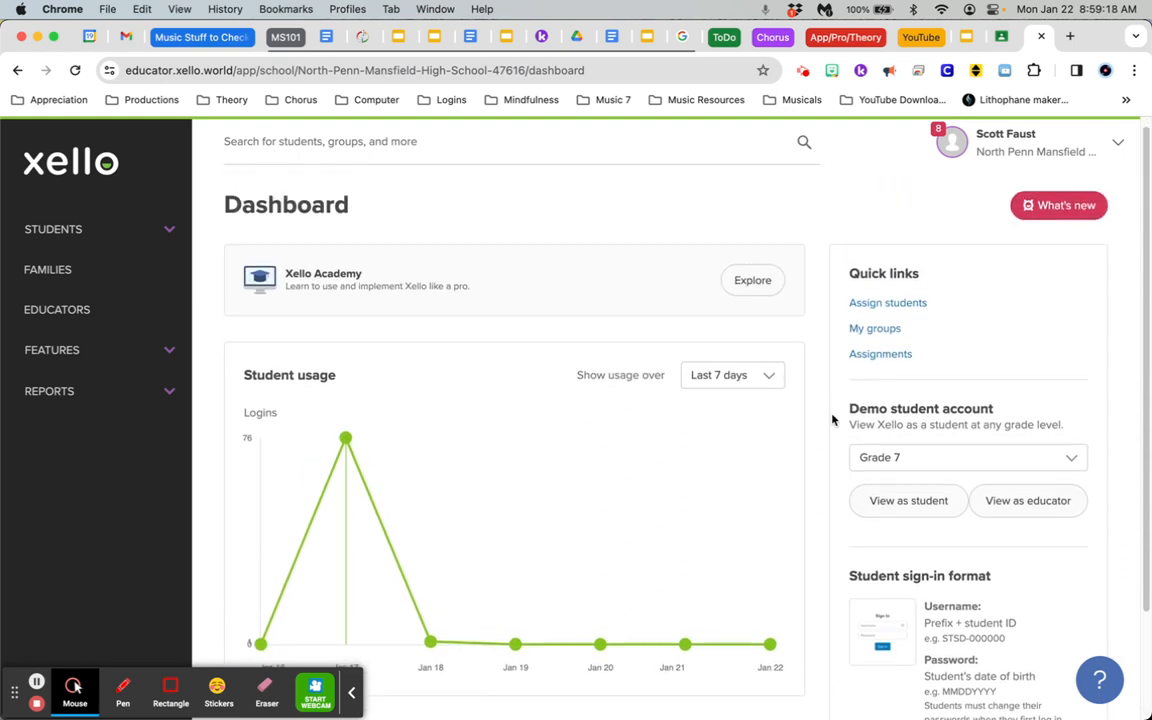
left_click(913, 510)
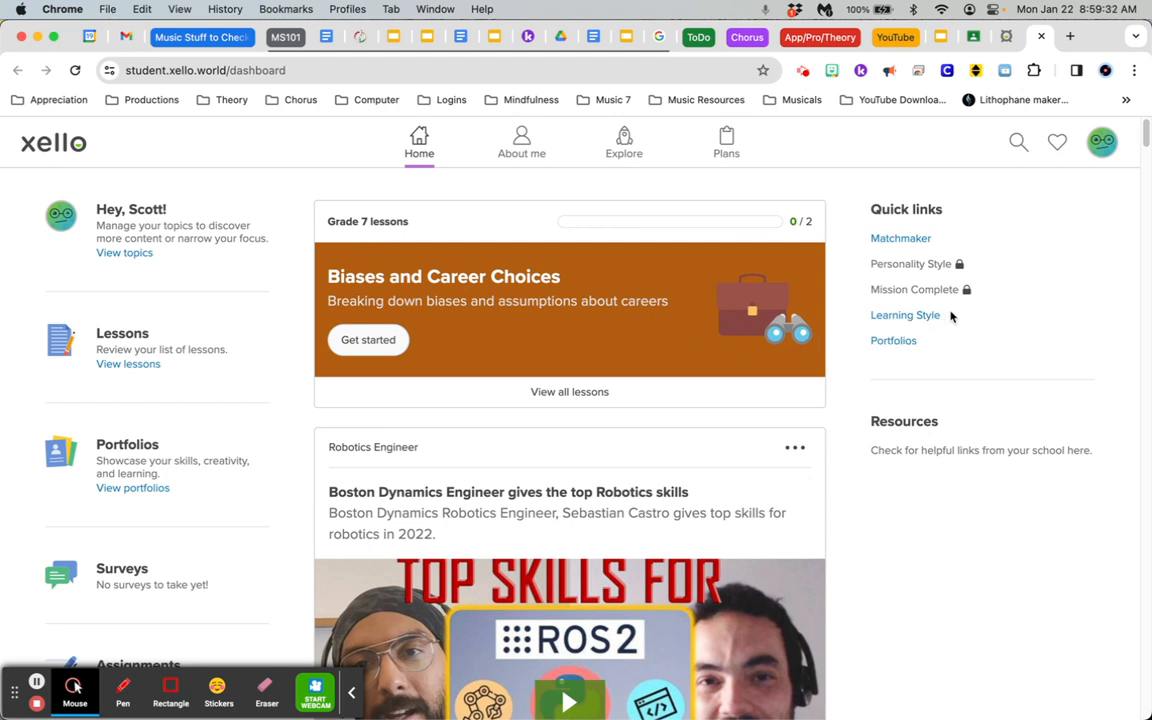
Start a new portfolio from the Portfolios page and title it "7th Grade Portfolio"
left_click(893, 342)
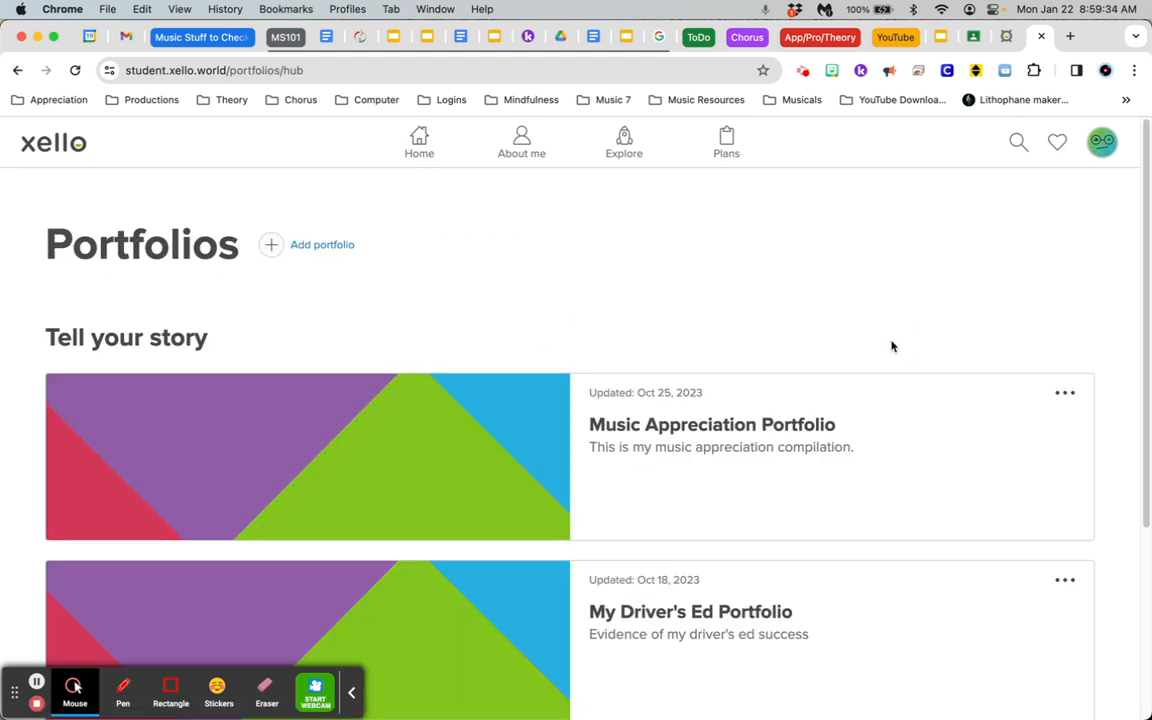
left_click(325, 246)
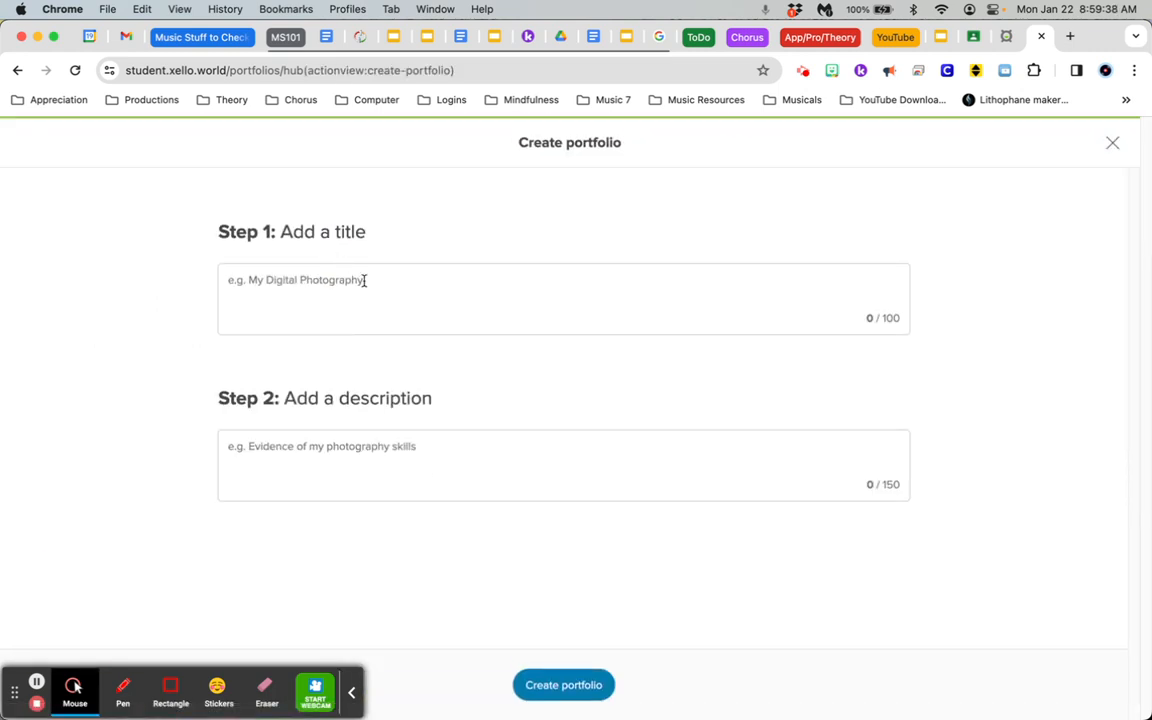
left_click(288, 280)
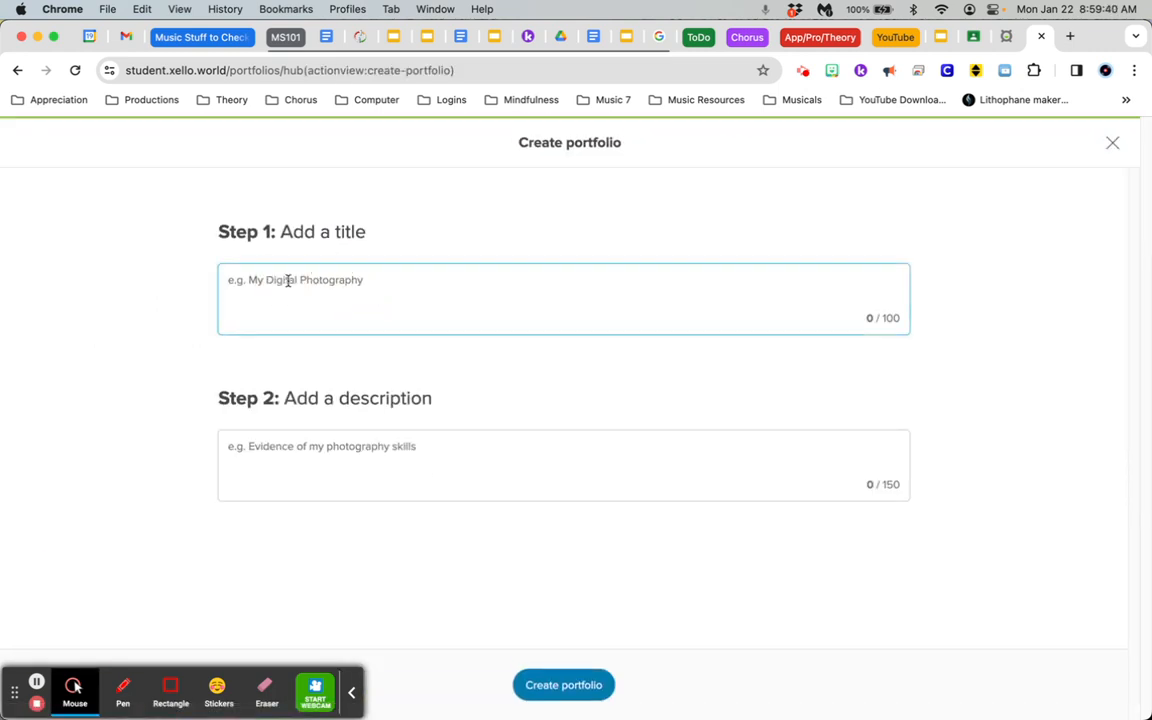
type("7th Grade Portfolio")
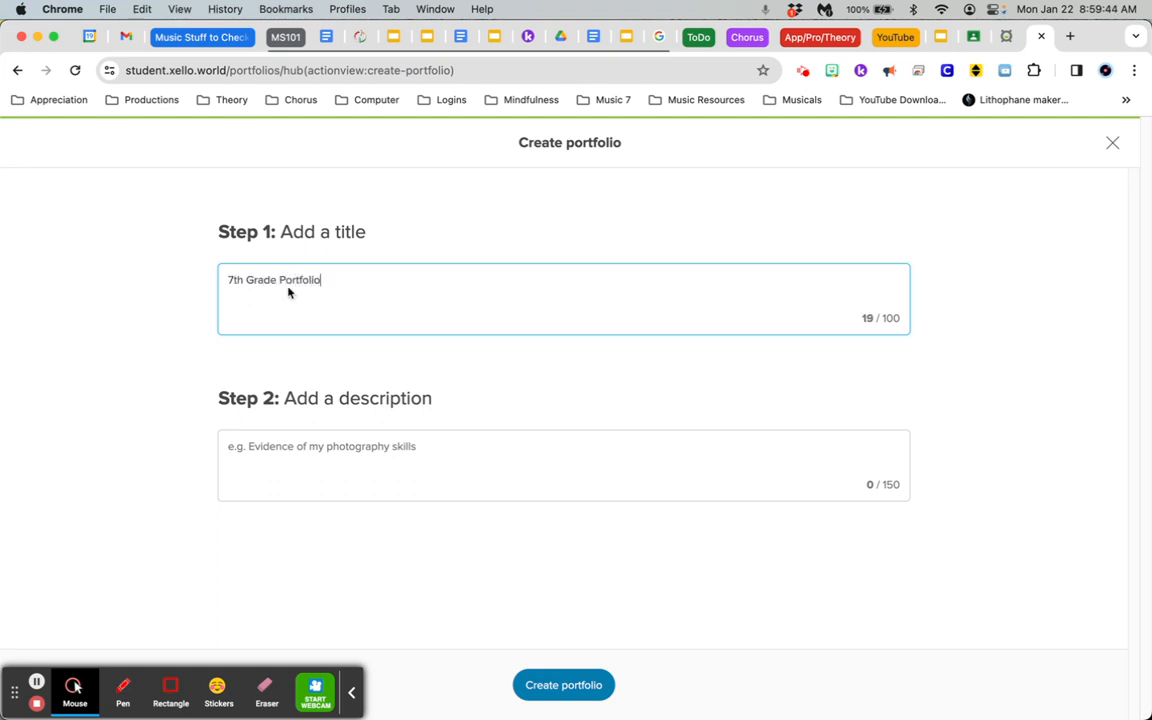
left_click(331, 485)
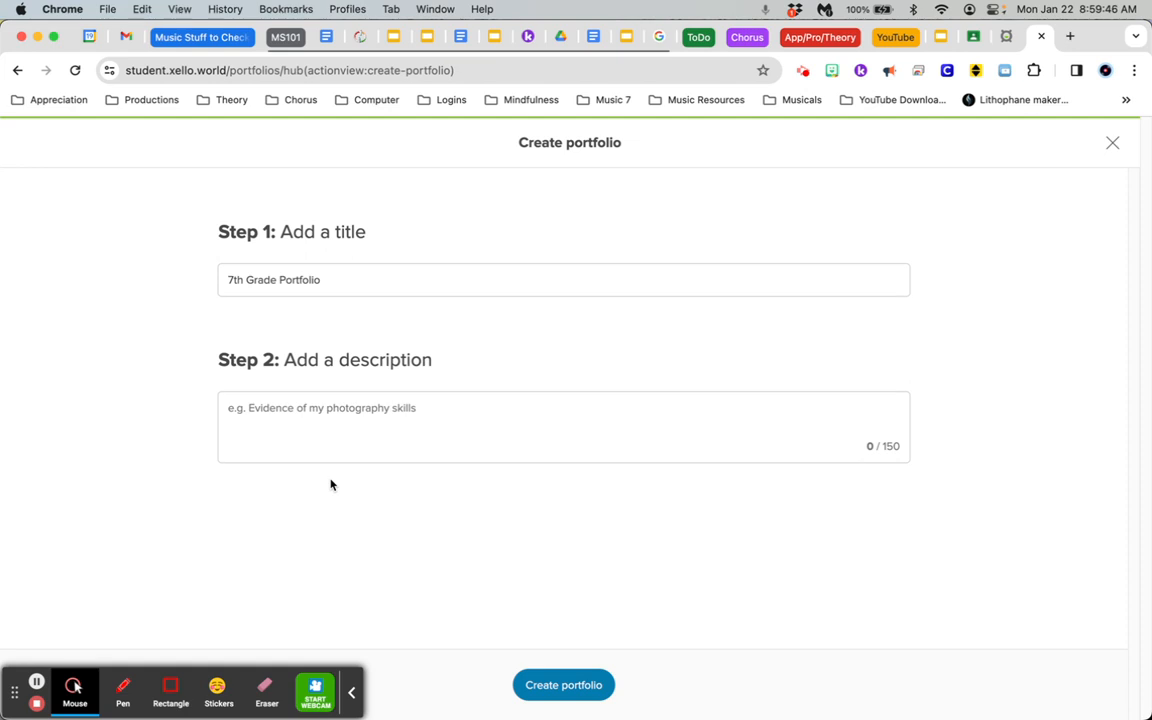
Enter the description "This is all of my portfolio items for 7th grade." and create the portfolio
left_click(336, 405)
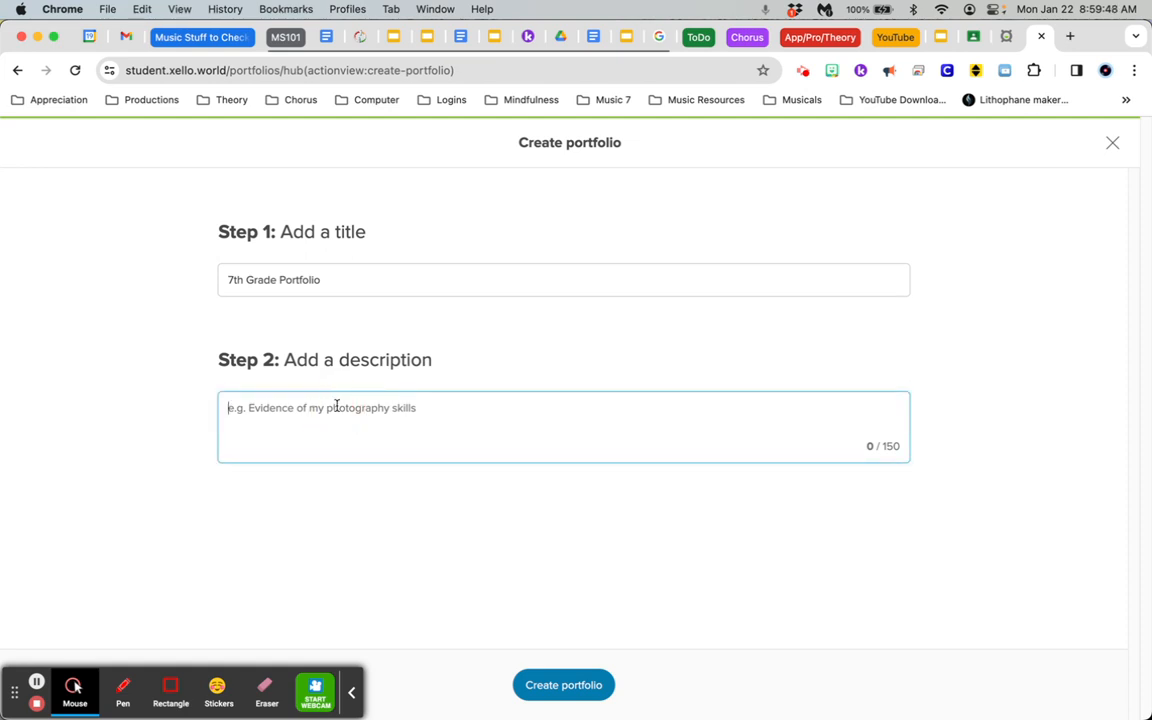
type("This is all o")
key("BackSpace")
type("of my porftoli")
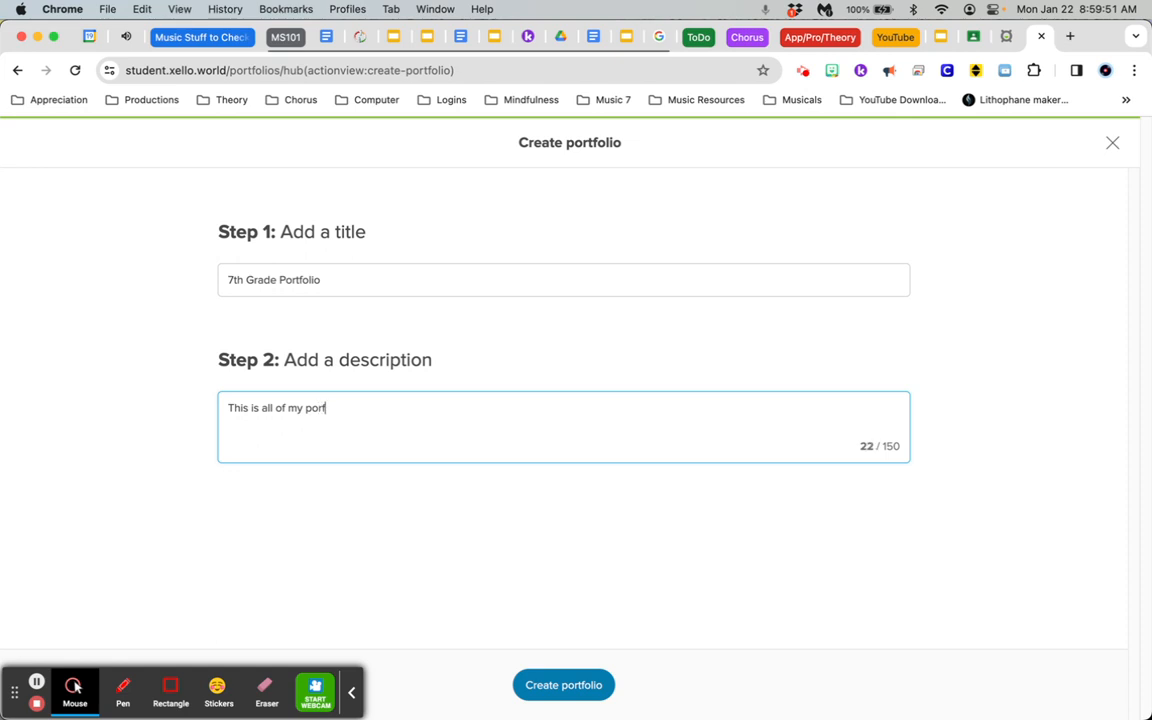
type("tfolio items for 7th grade.")
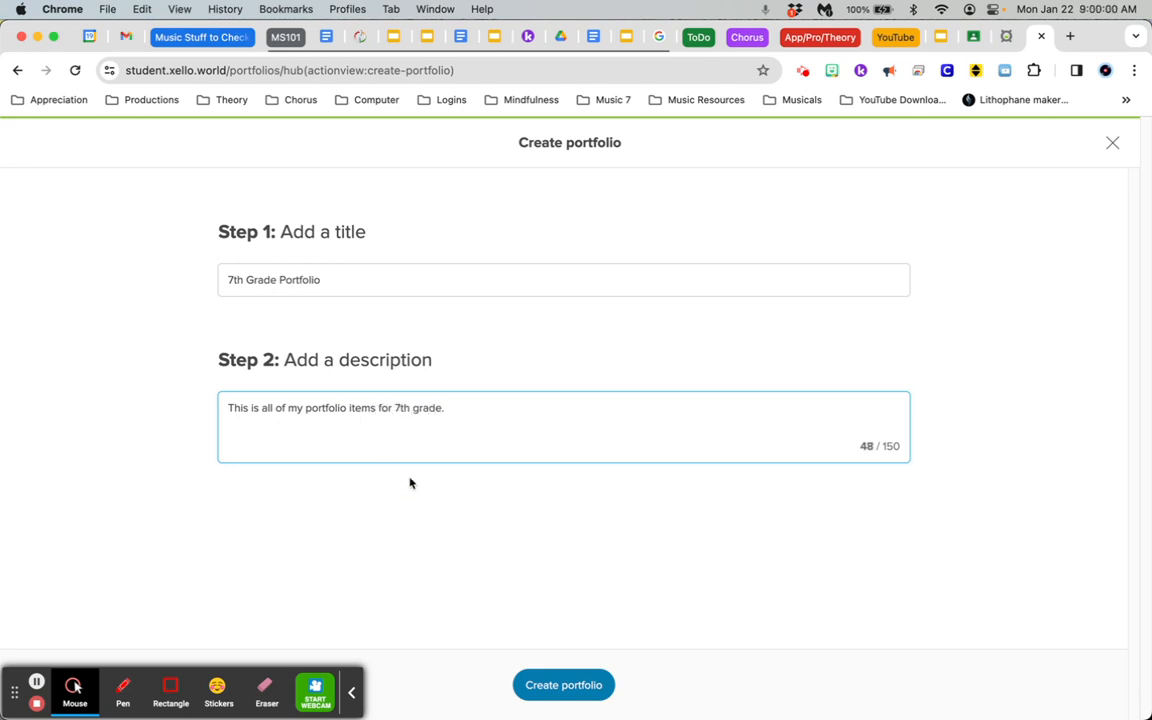
left_click(349, 688)
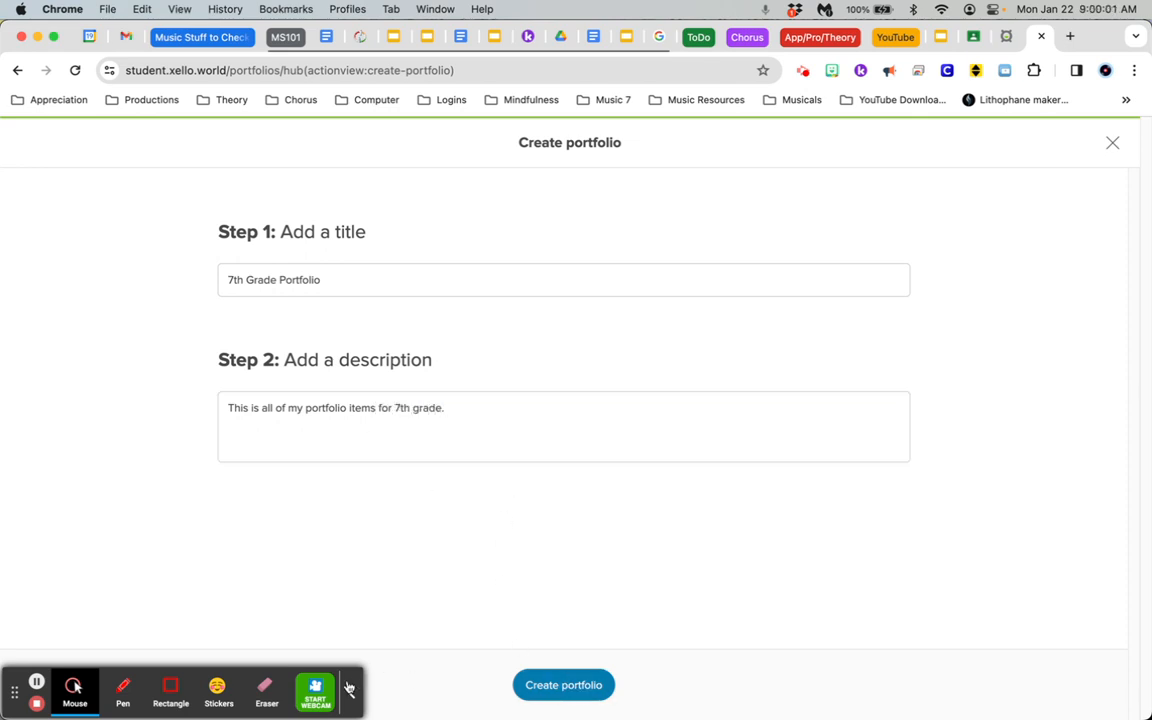
left_click(540, 684)
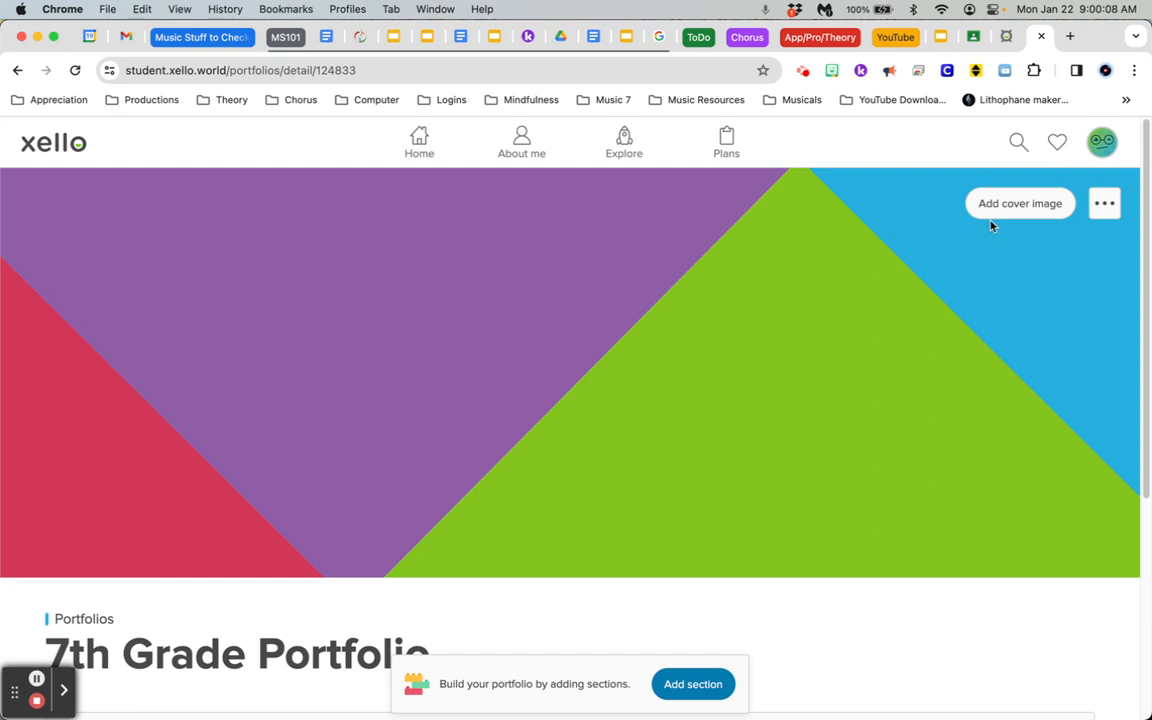
Start a new section in the 7th Grade Portfolio and title it "Portfolio Items"
scroll(805, 279, "down", 5)
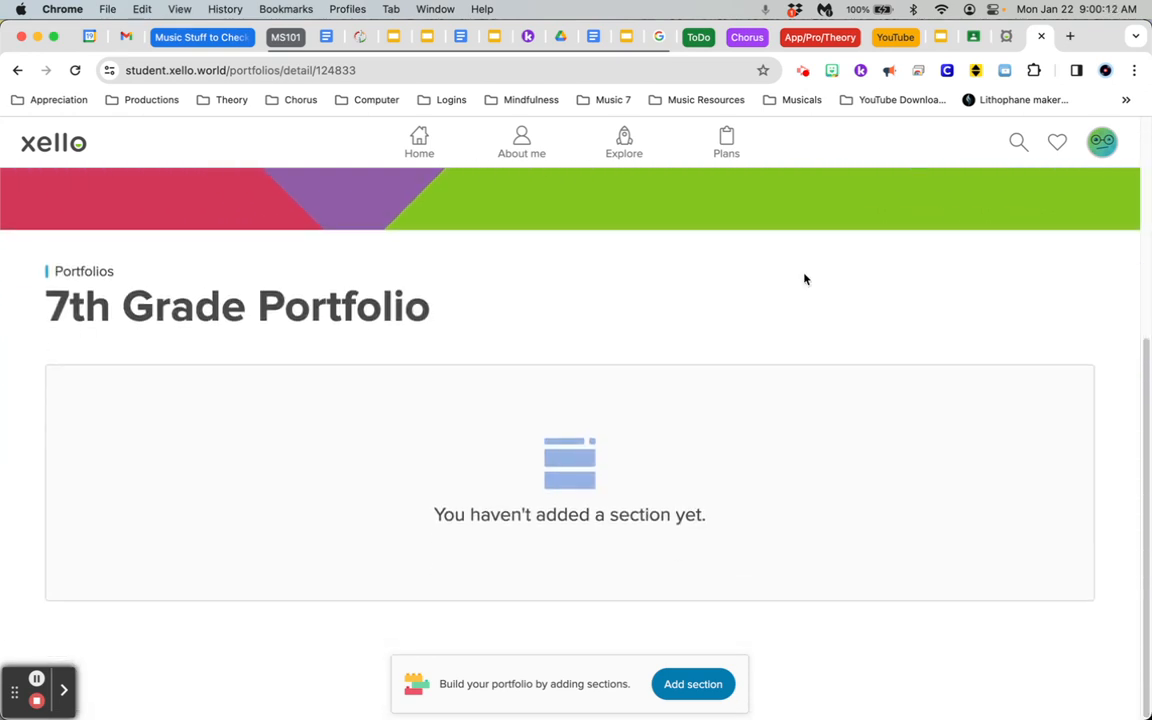
left_click(680, 684)
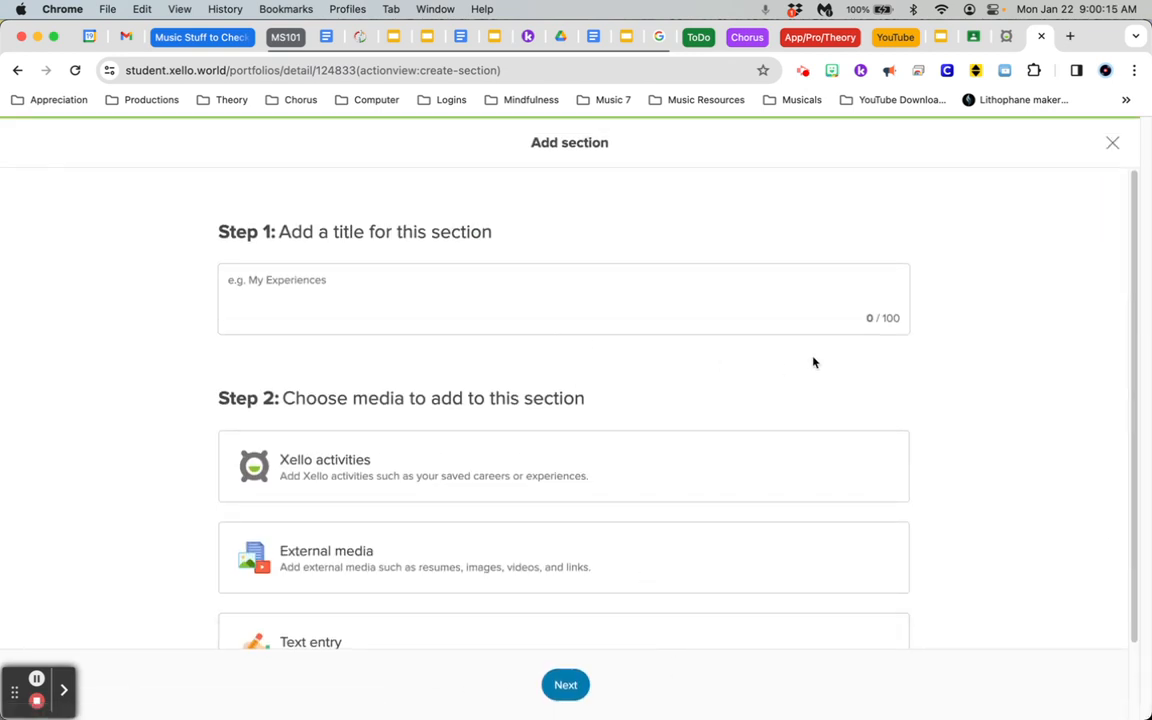
scroll(1004, 349, "down", 1)
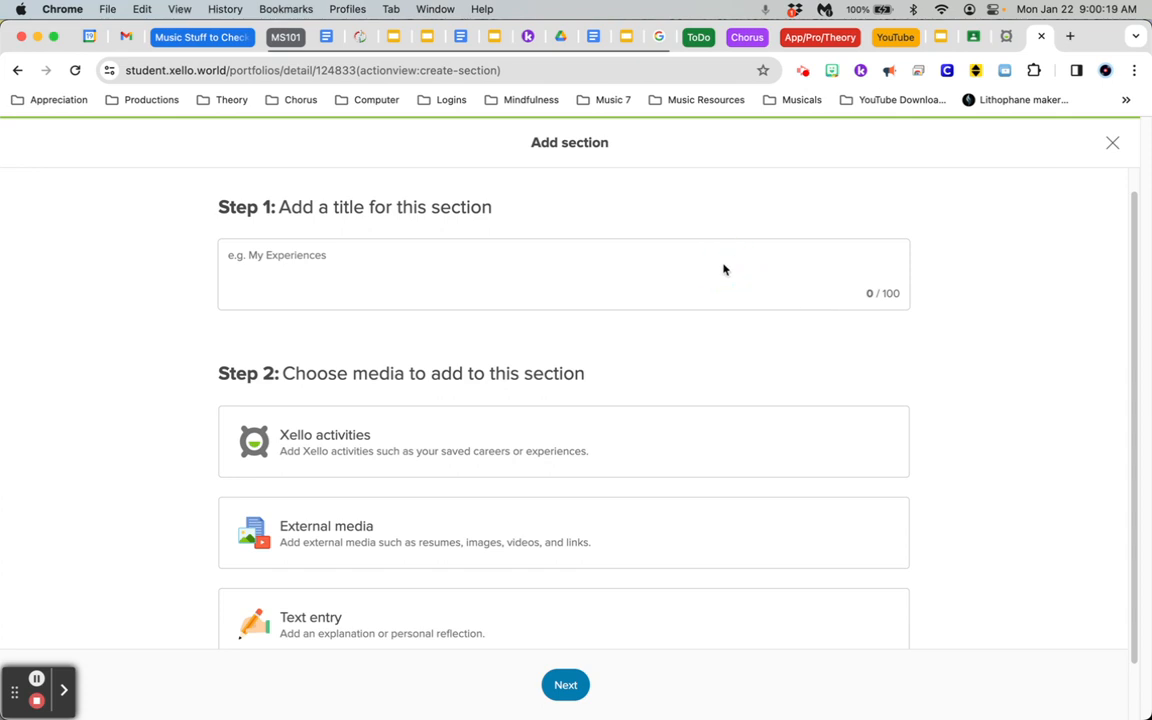
left_click(305, 253)
type("Po")
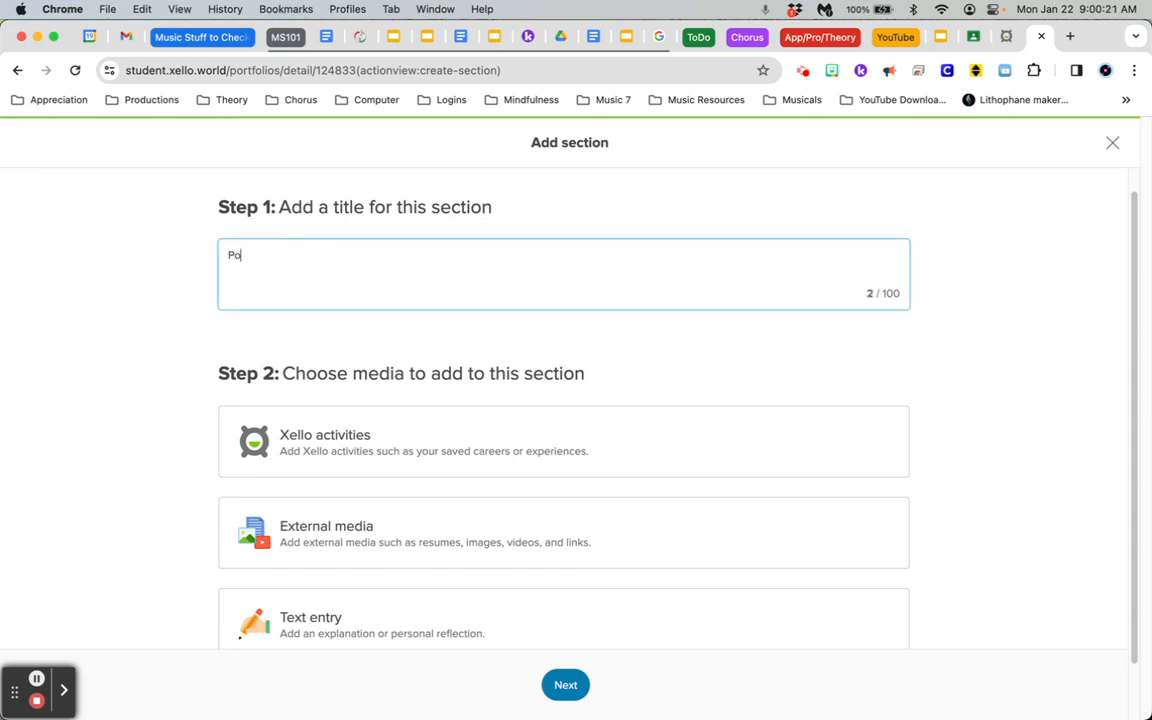
type("rtfolio Items")
left_click(990, 316)
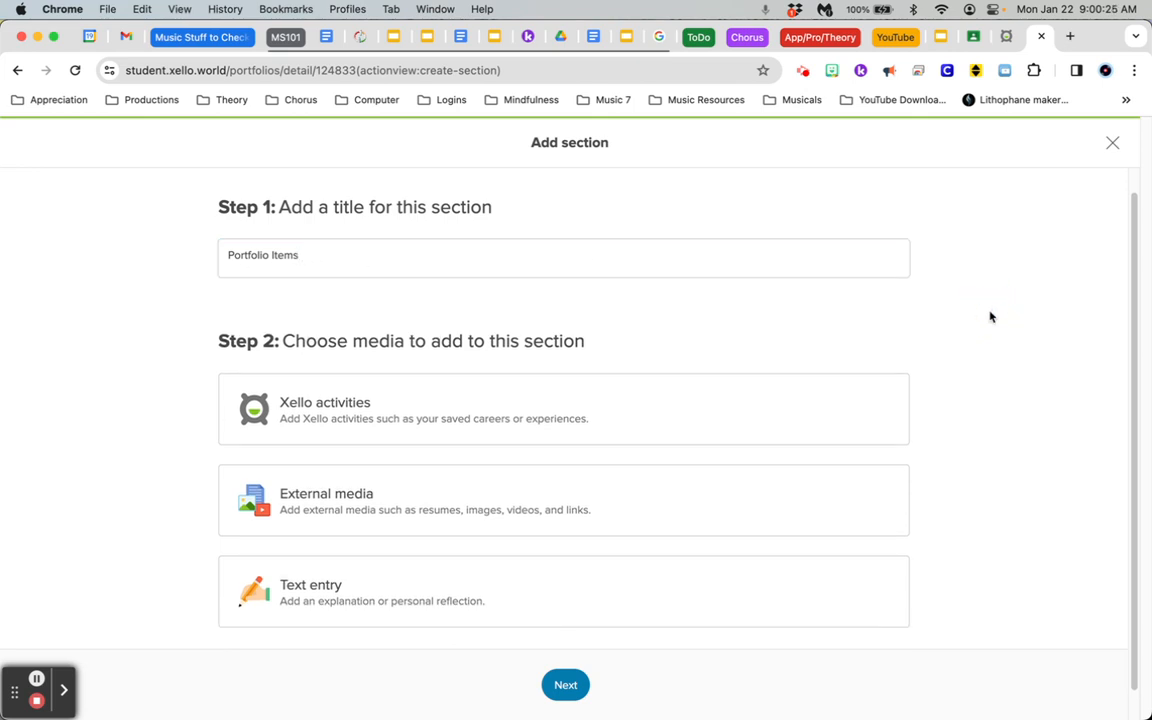
Choose External media as the content type for the Portfolio Items section and continue to the file selection
scroll(850, 342, "down", 1)
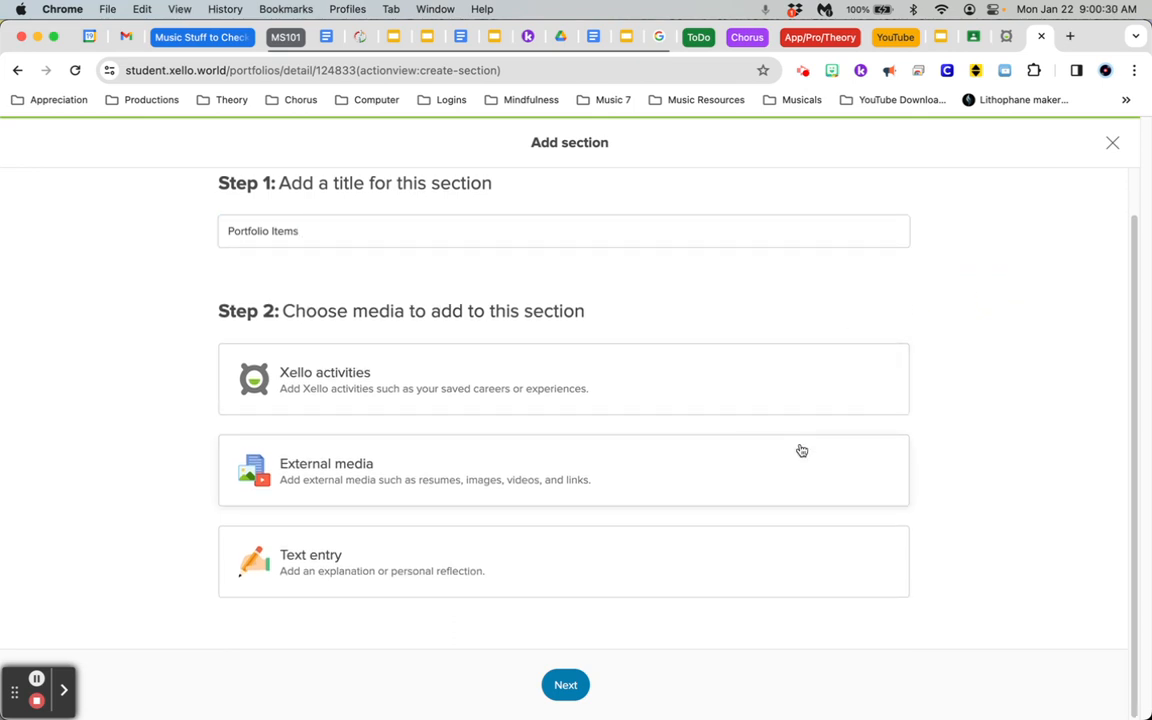
left_click(356, 470)
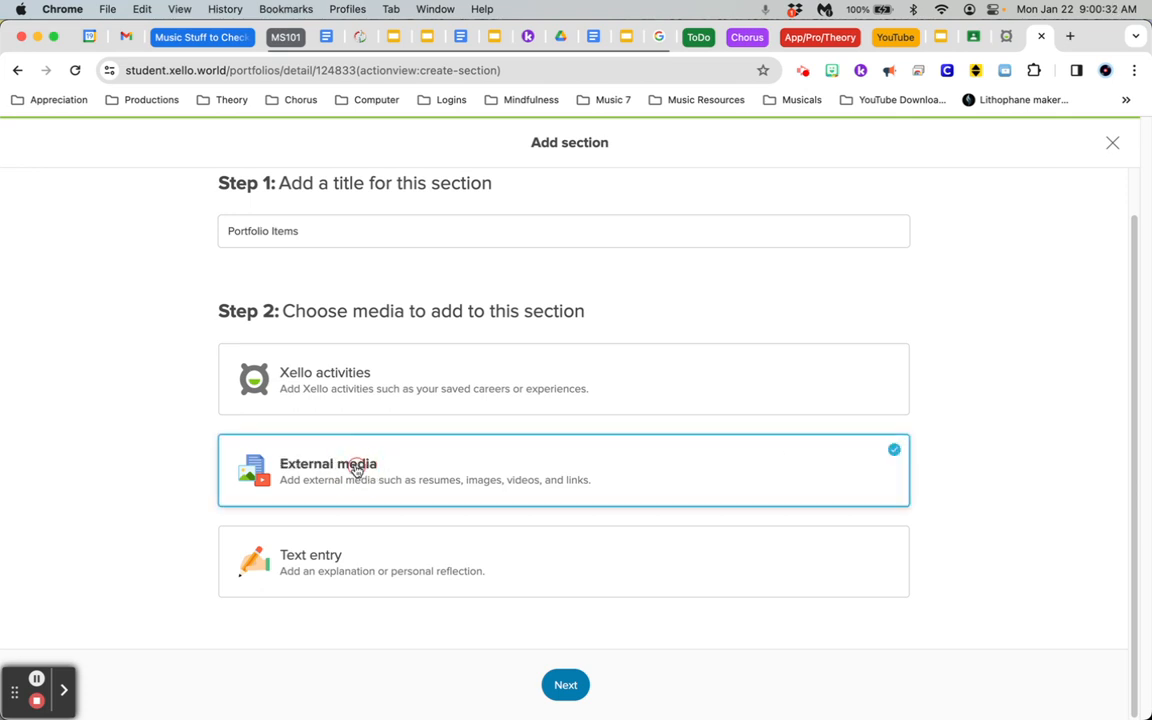
left_click(560, 687)
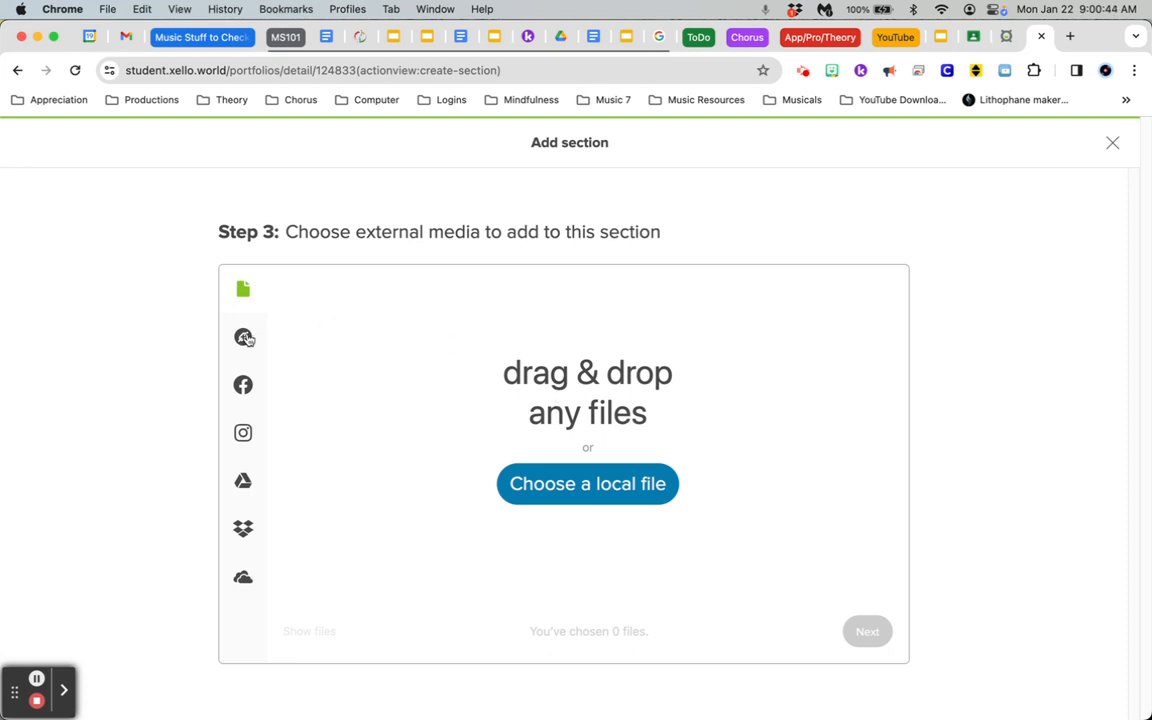
Upload the SMART goal document from the web using its copied share link and continue to labelling
left_click(244, 337)
left_click(534, 449)
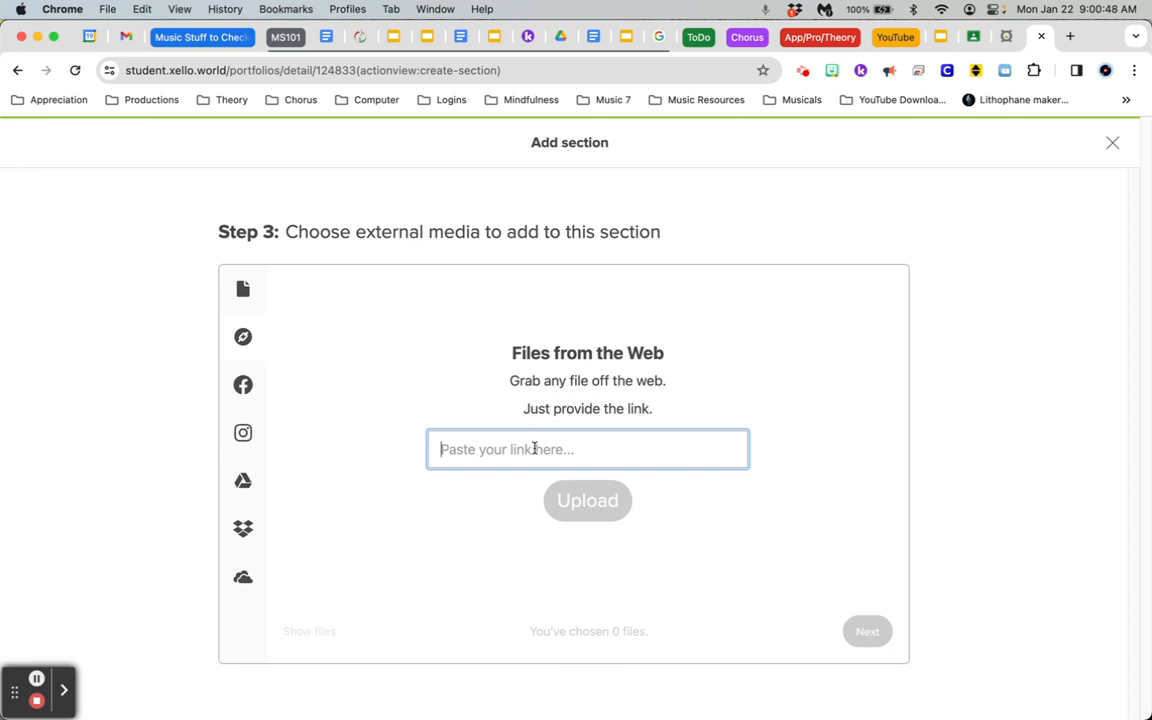
key("super+v")
left_click(614, 505)
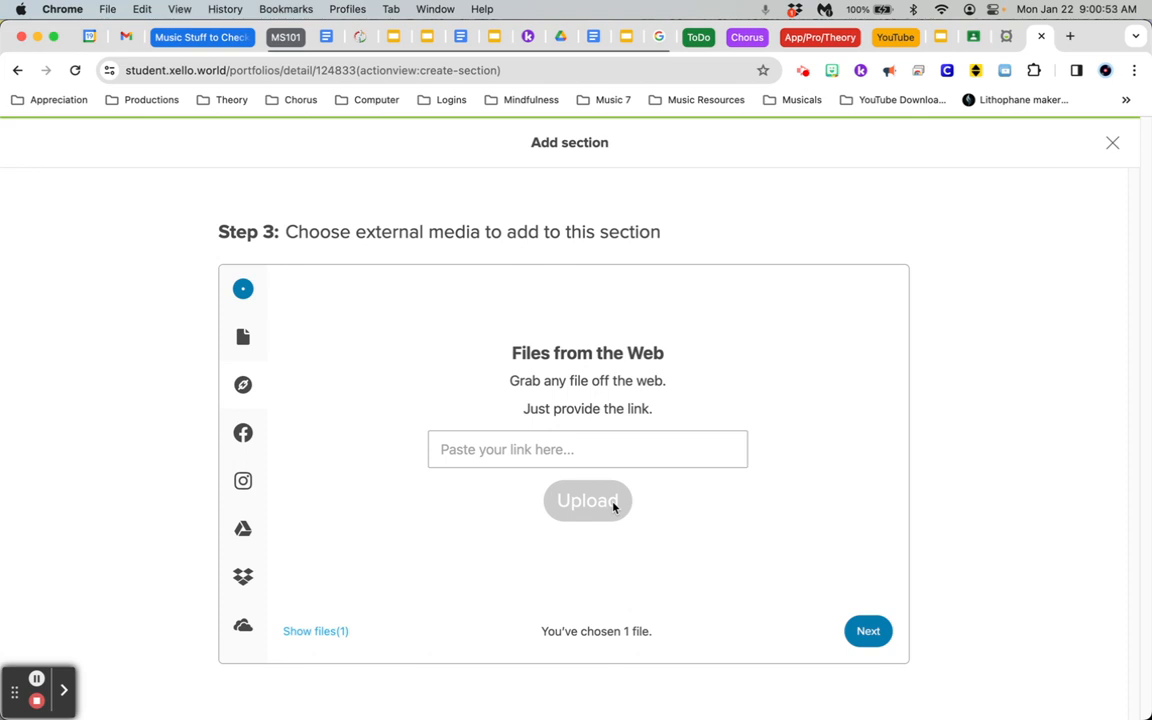
left_click(866, 631)
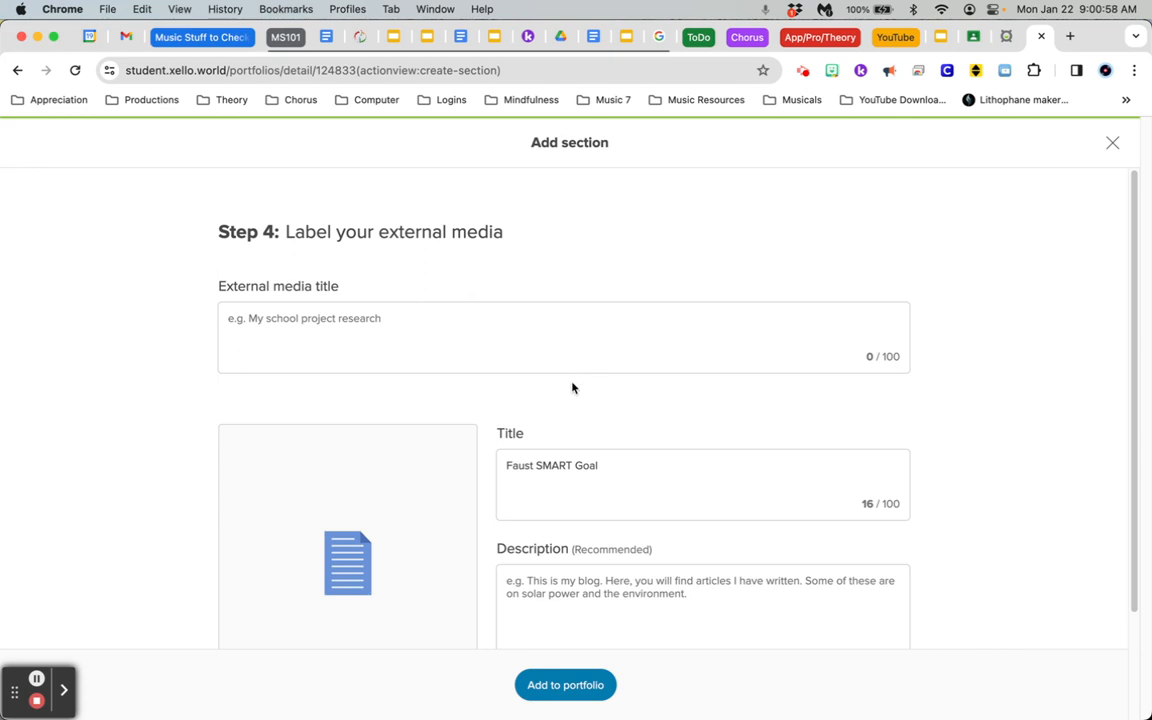
Set the external media title to "Smart Goal"
scroll(637, 401, "down", 2)
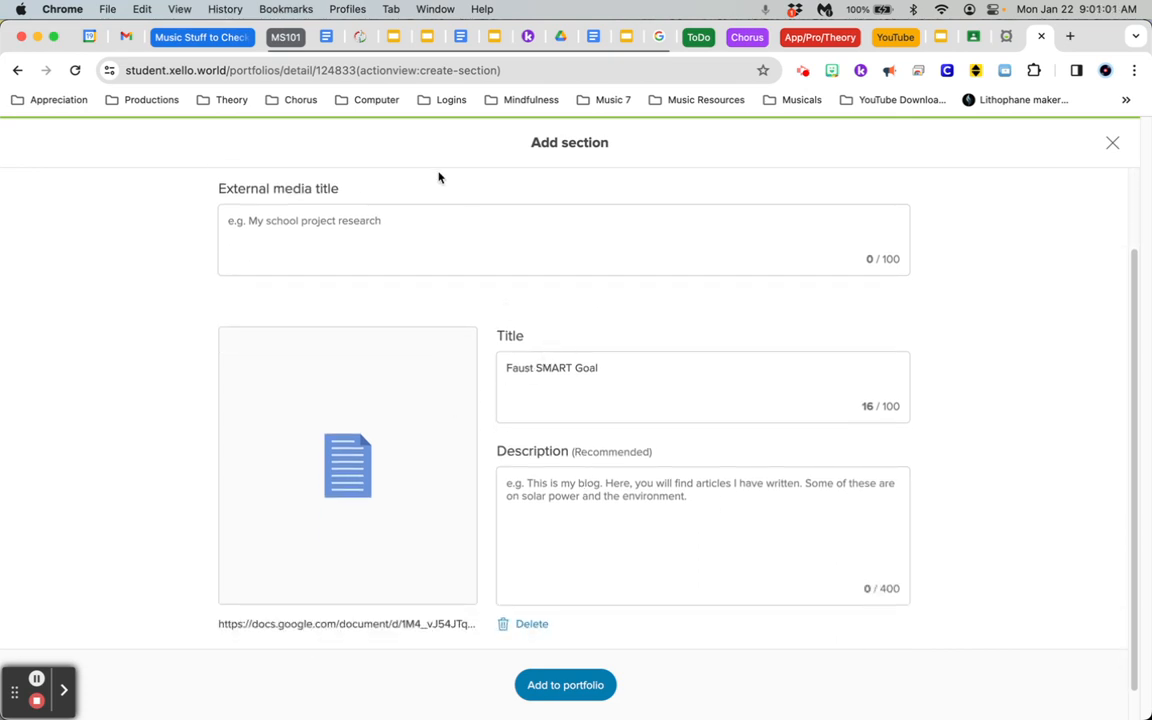
scroll(430, 220, "up", 1)
left_click(357, 282)
type("Smart G")
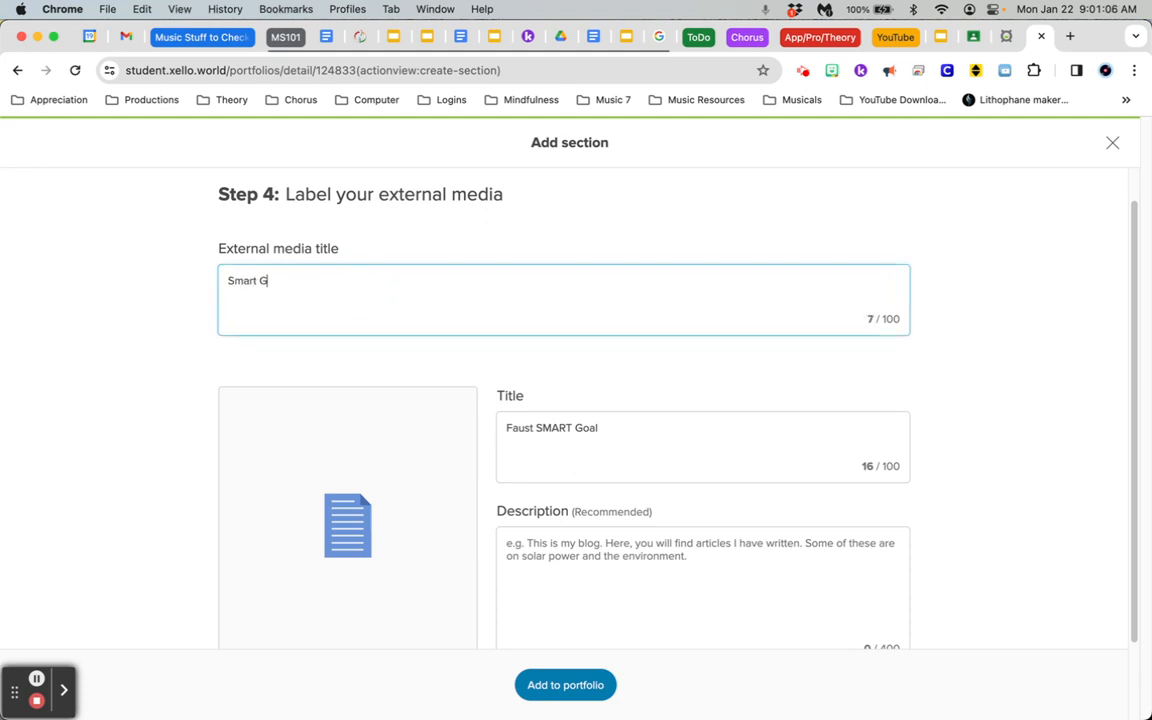
Describe the document as "This is my smart goal paper" and add it to the portfolio
scroll(655, 392, "down", 1)
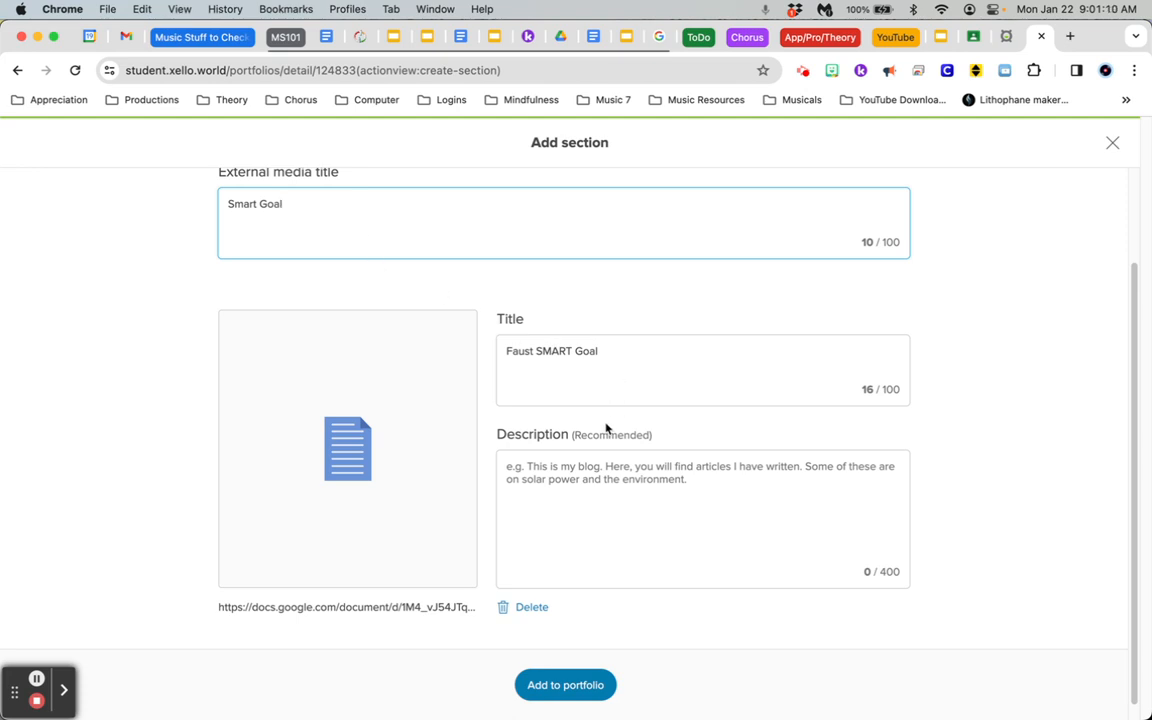
scroll(607, 428, "down", 1)
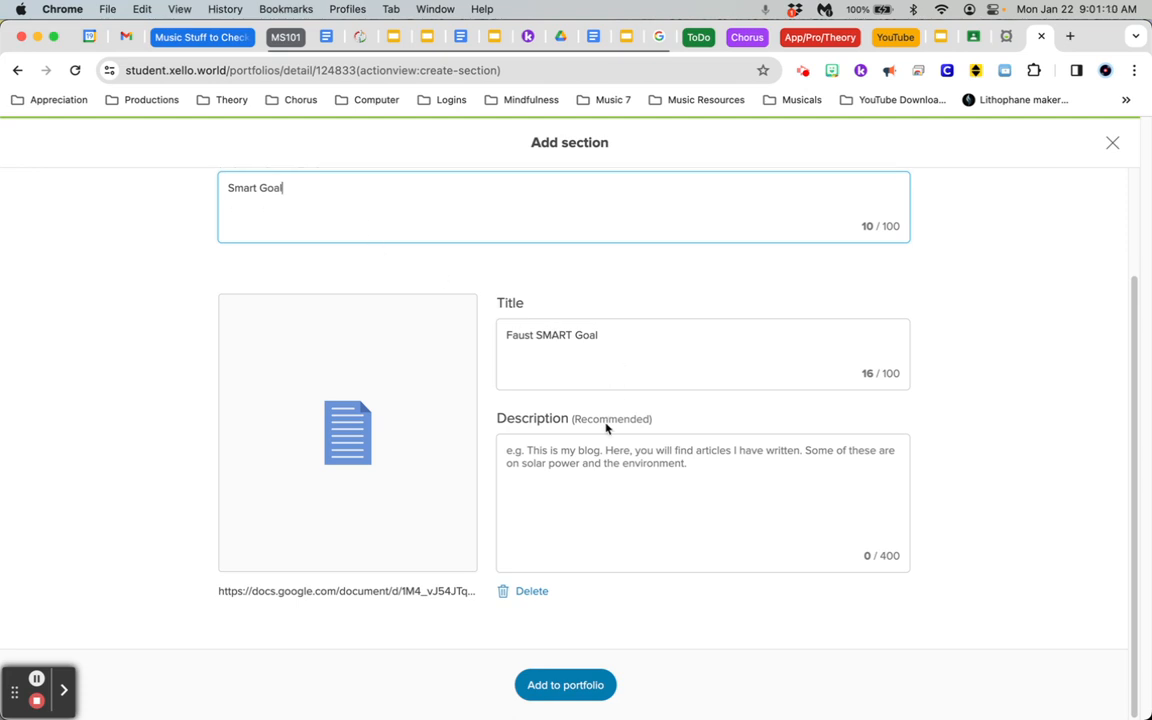
left_click(576, 501)
type("This")
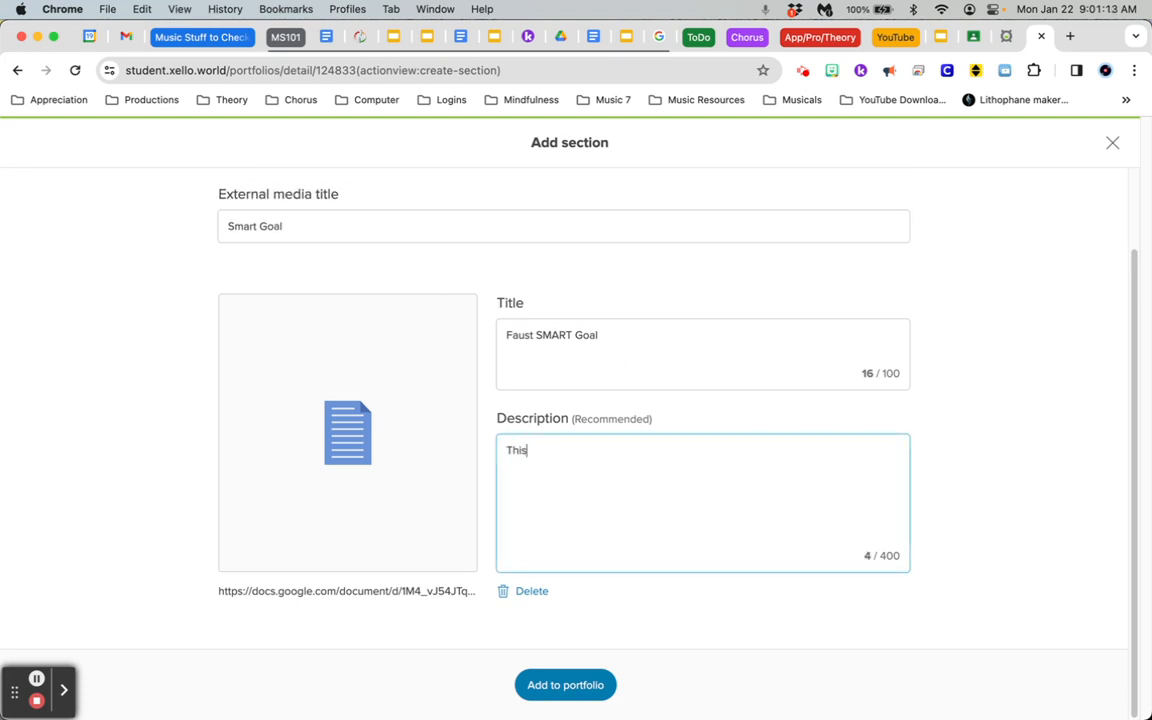
type(" is my smart goal paper")
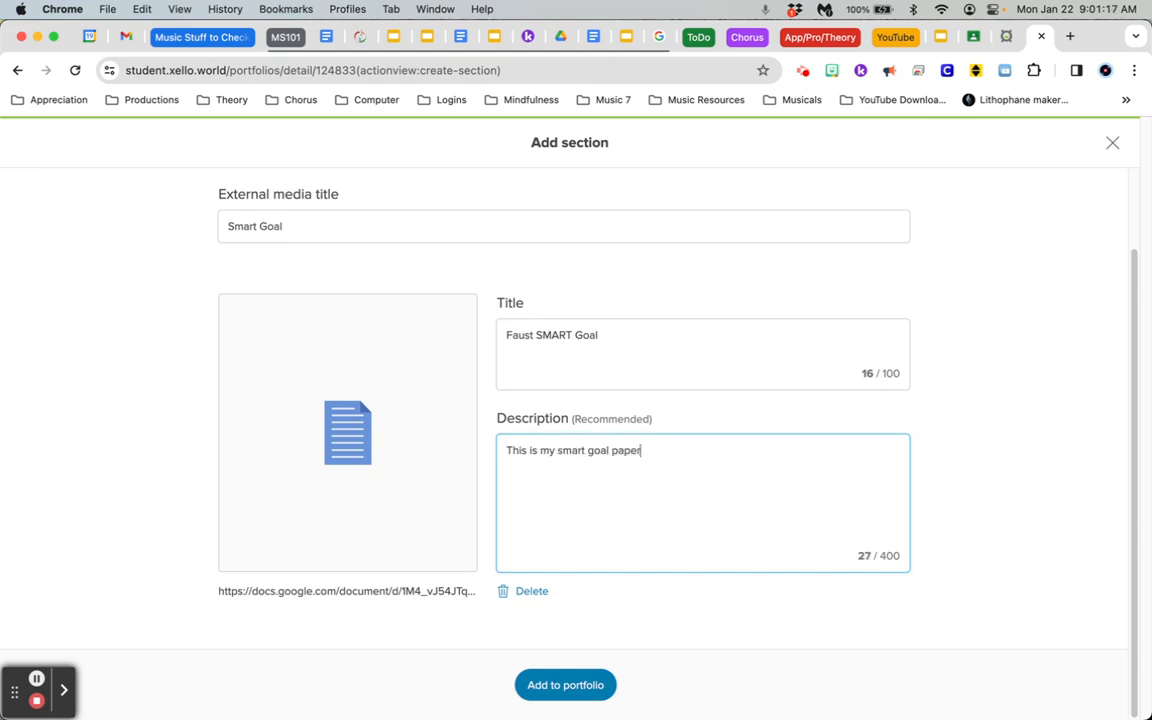
left_click(550, 695)
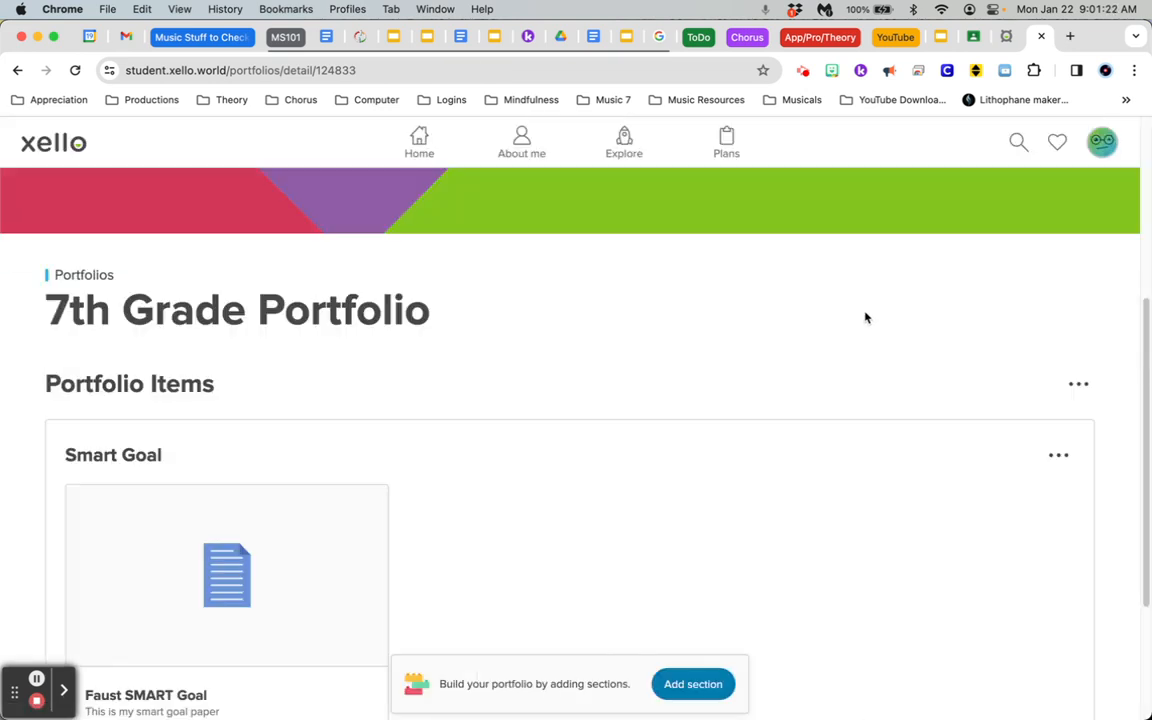
scroll(864, 316, "down", 3)
scroll(257, 193, "up", 2)
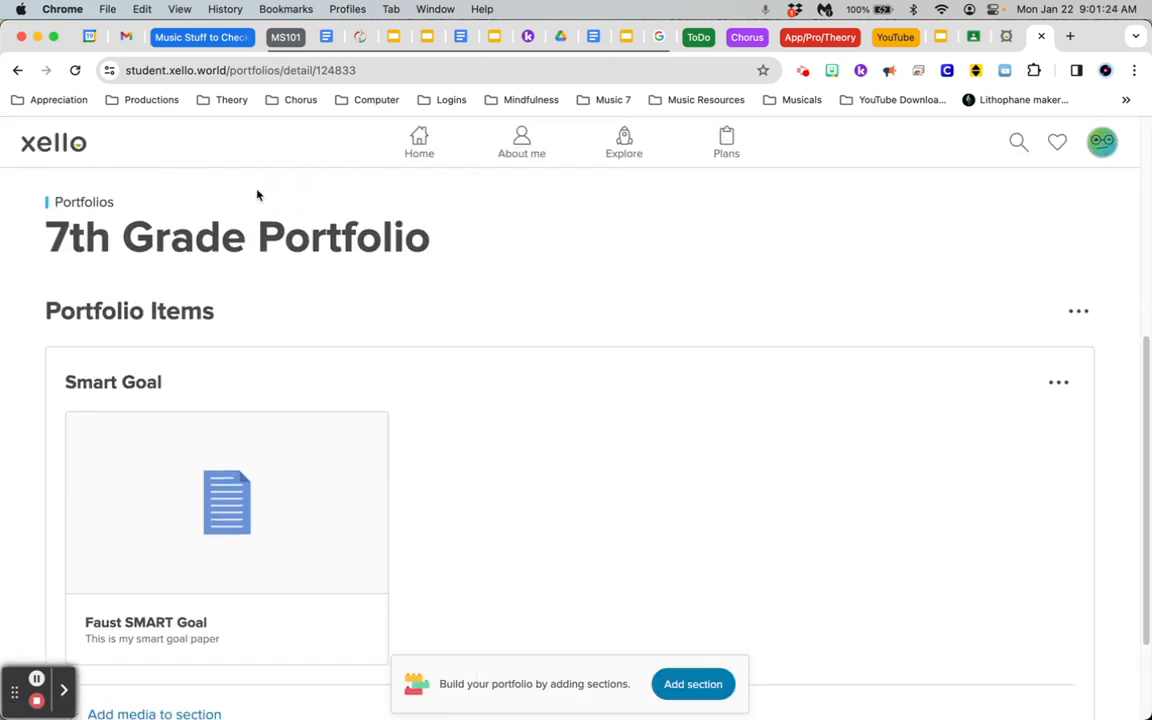
scroll(196, 272, "down", 2)
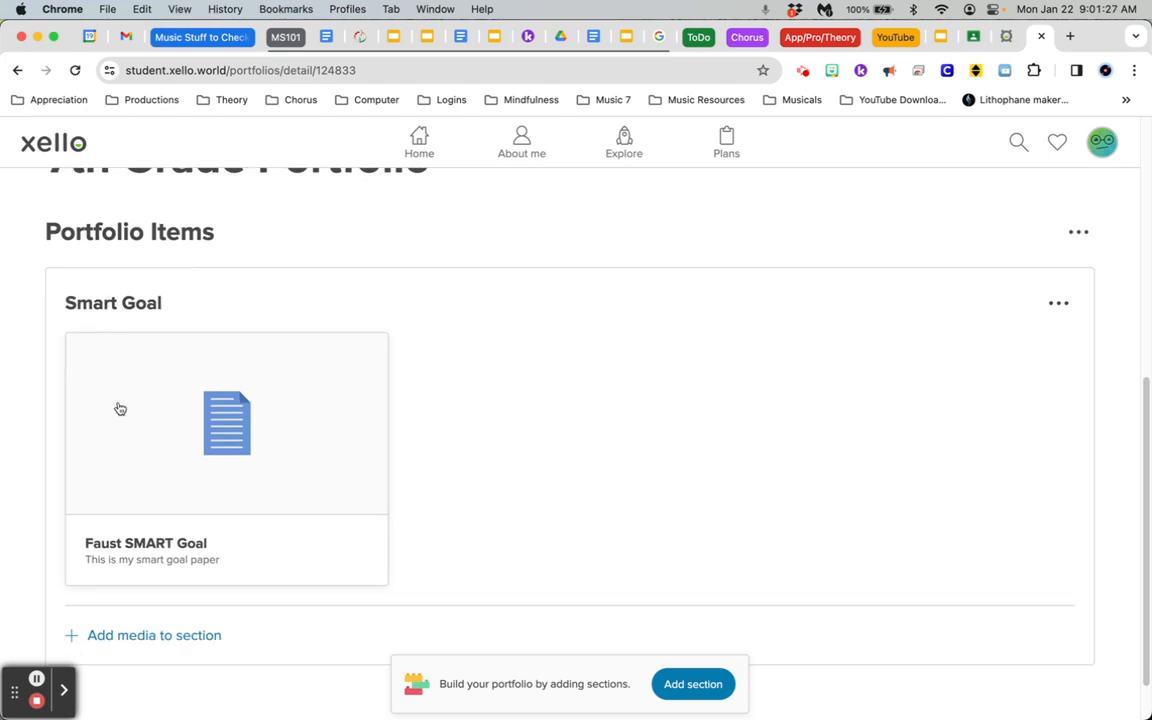
scroll(368, 437, "down", 1)
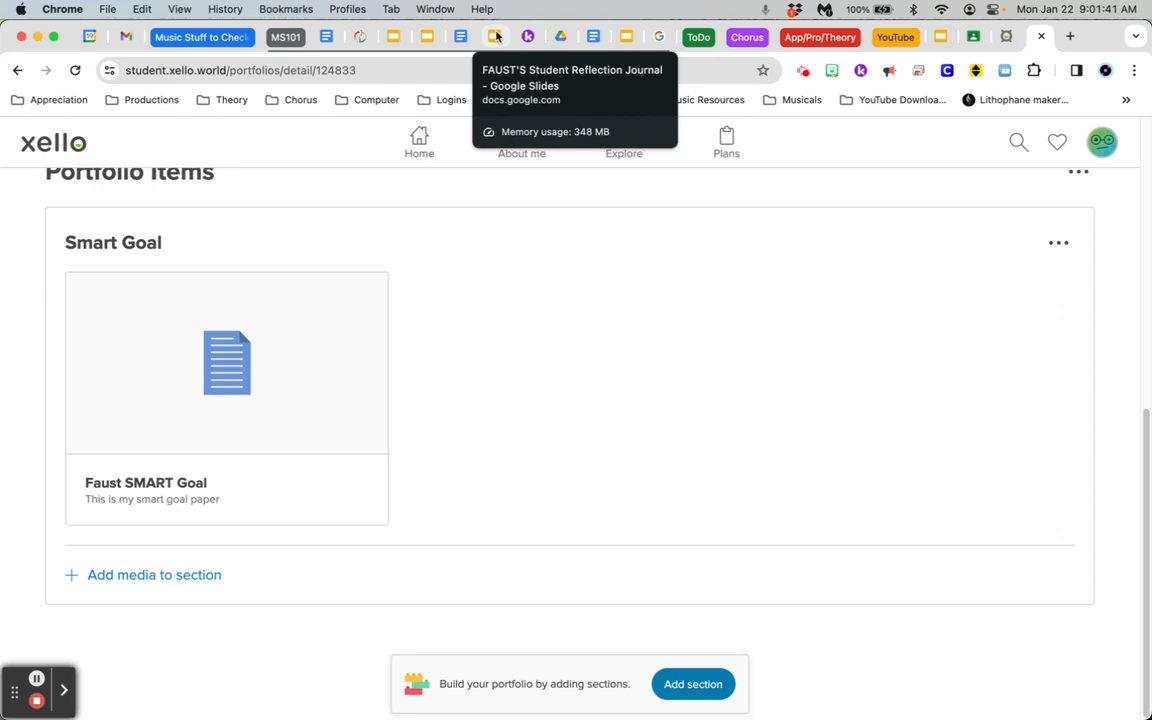
Switch to The Great Discovery mission statement in Google Slides, share it with anyone with the link, and copy its link
left_click(428, 37)
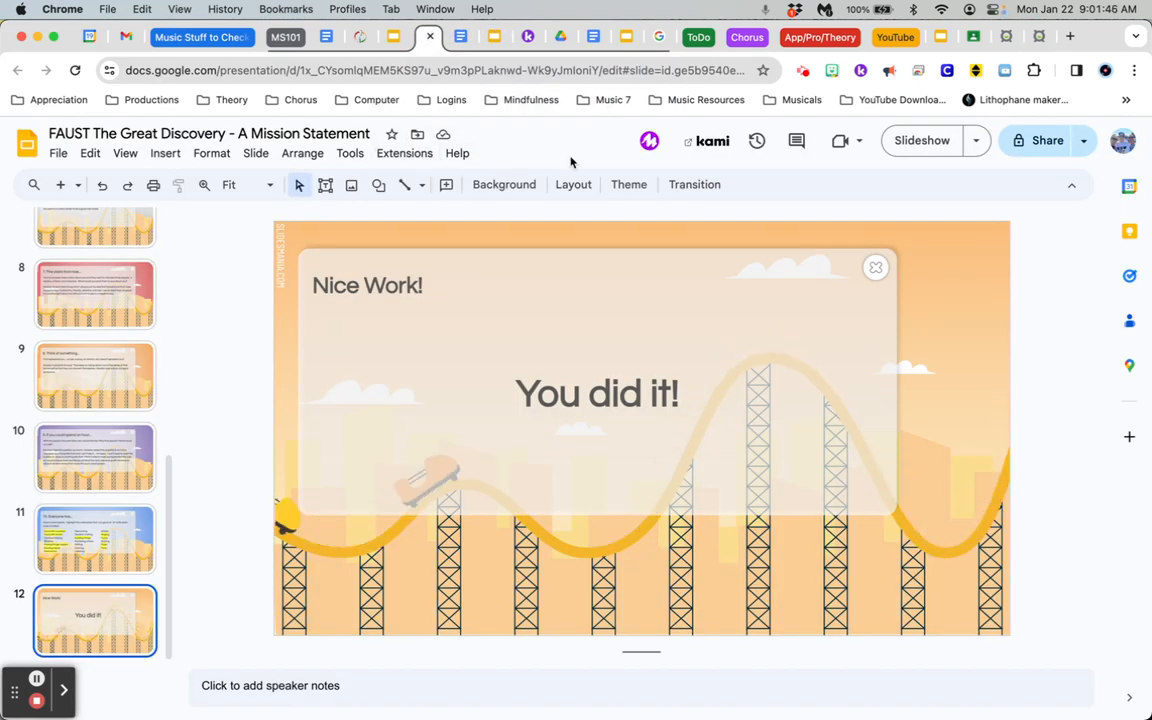
left_click(1018, 157)
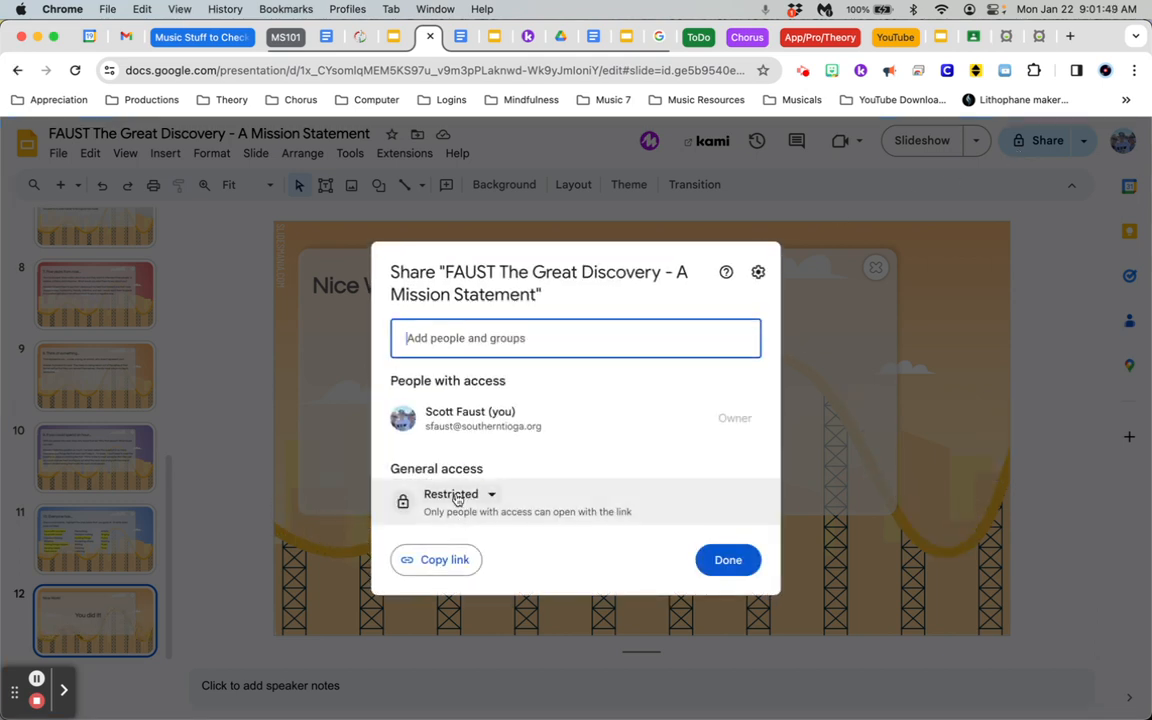
left_click(456, 497)
left_click(509, 632)
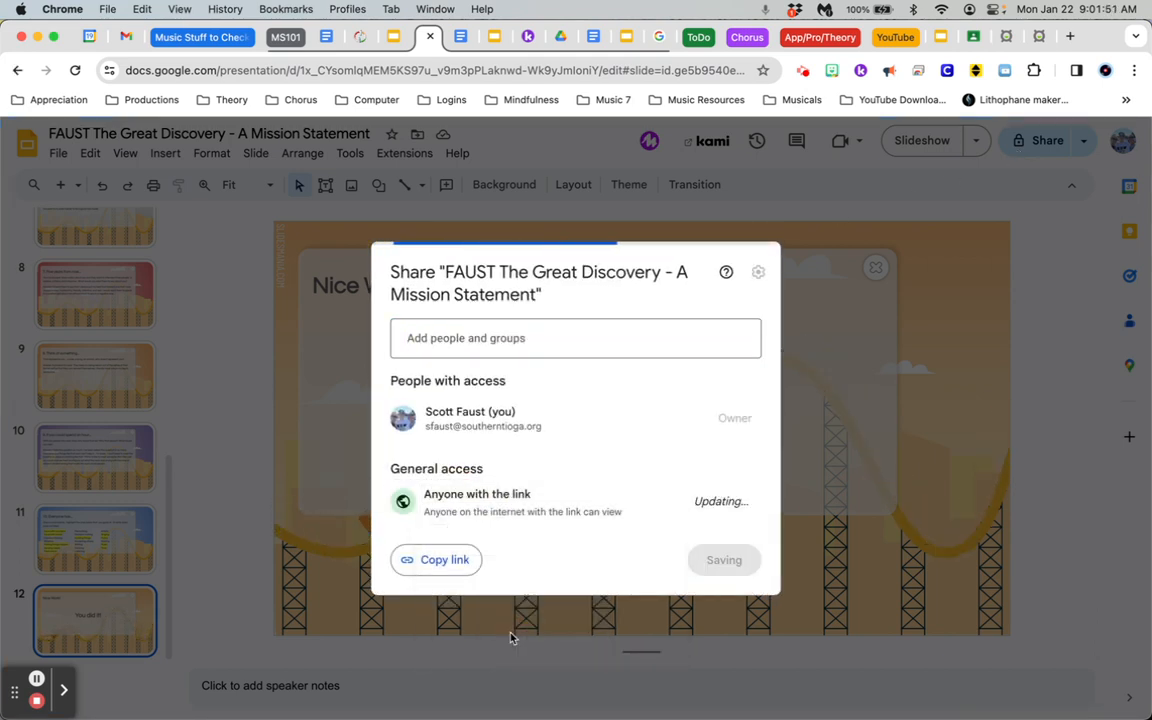
left_click(437, 568)
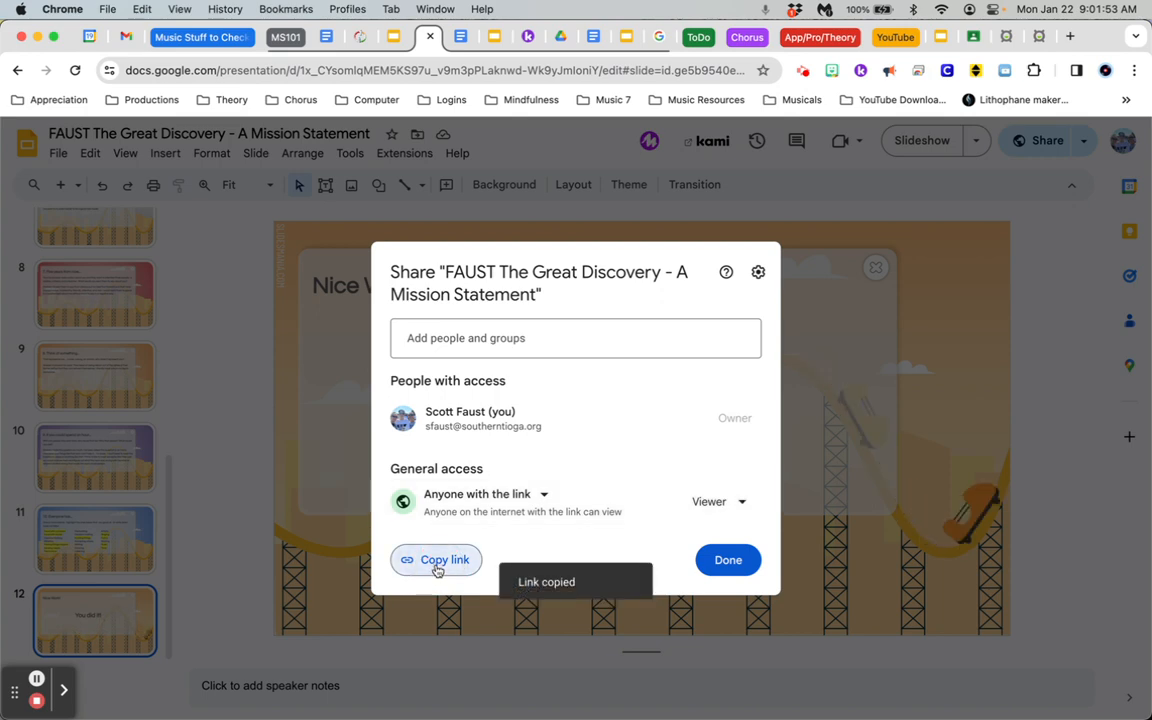
Return to the Xello portfolio and start adding External media to the Portfolio Items section, continuing to the file selection
left_click(1037, 37)
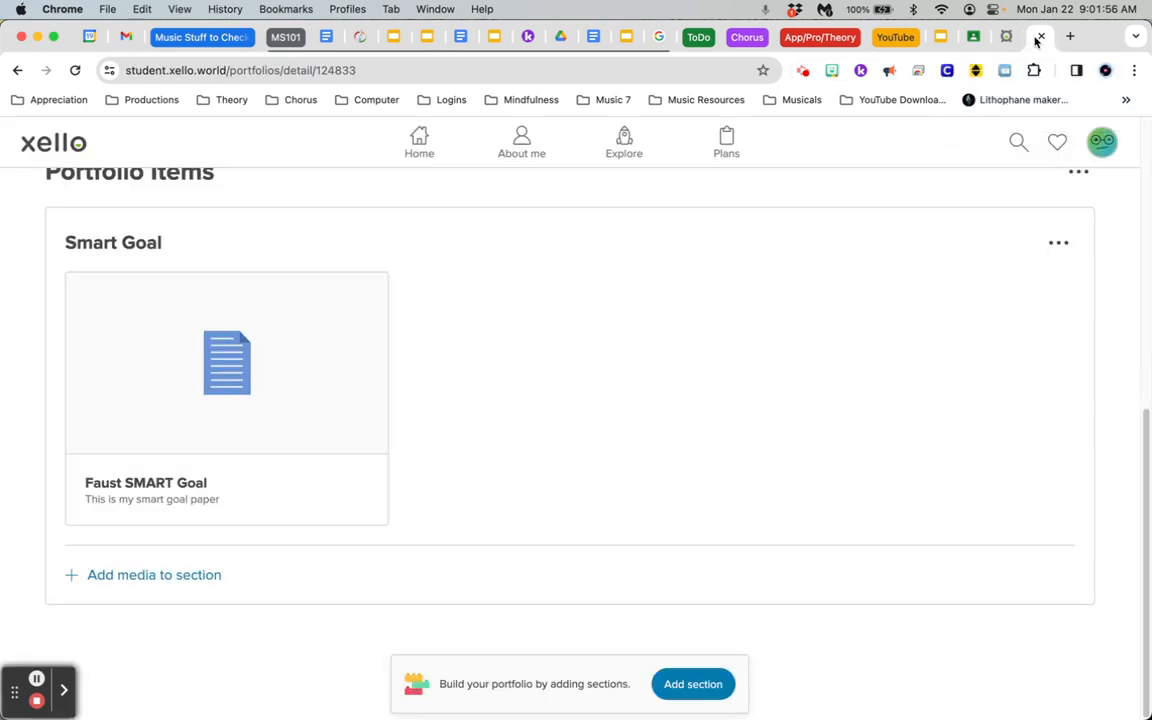
left_click(106, 575)
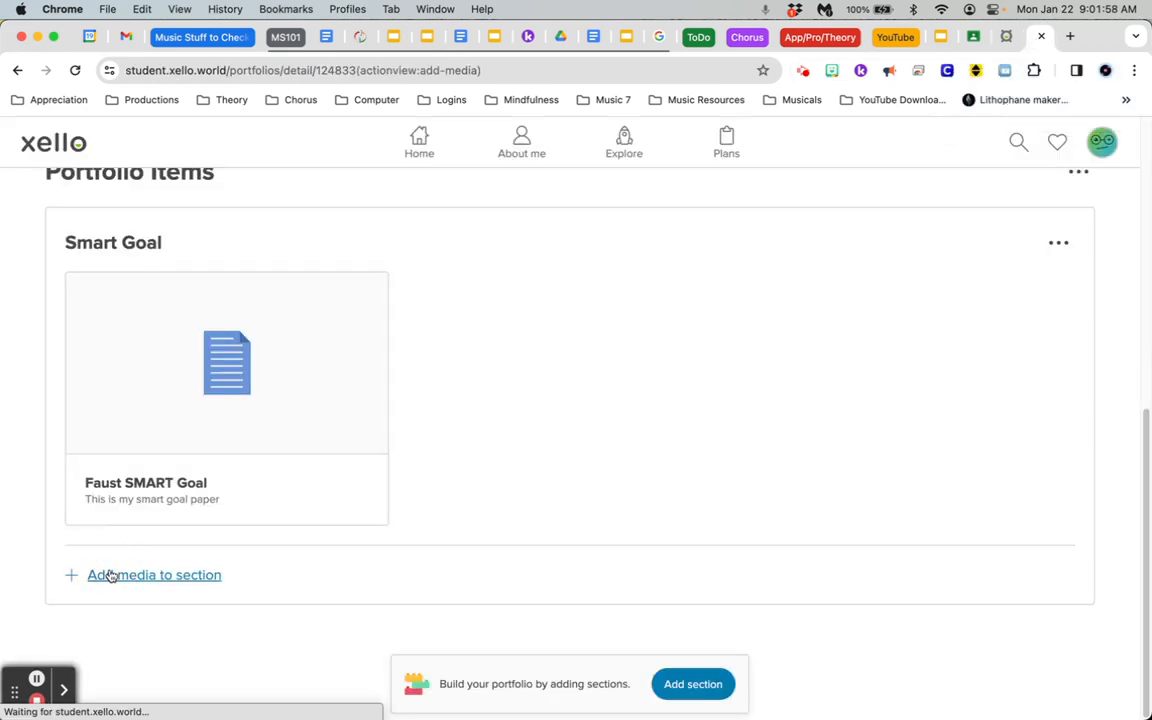
left_click(425, 388)
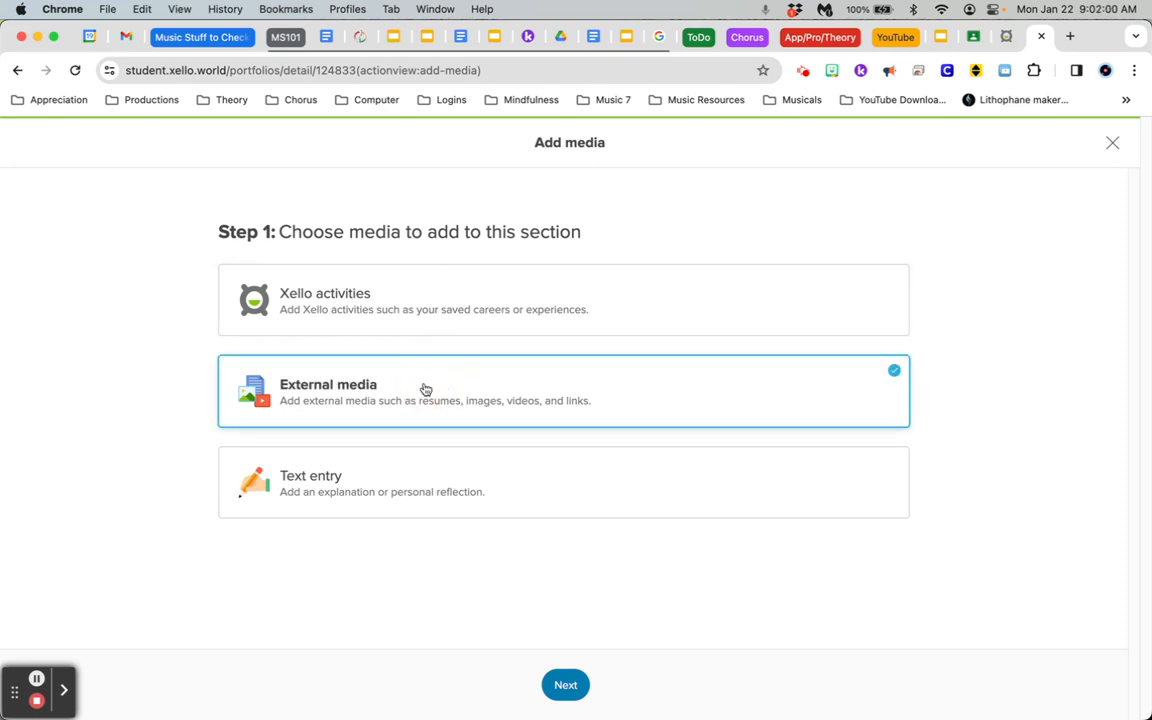
left_click(565, 685)
Upload The Great Discovery slides from the web using the copied share link and continue to labelling
left_click(243, 336)
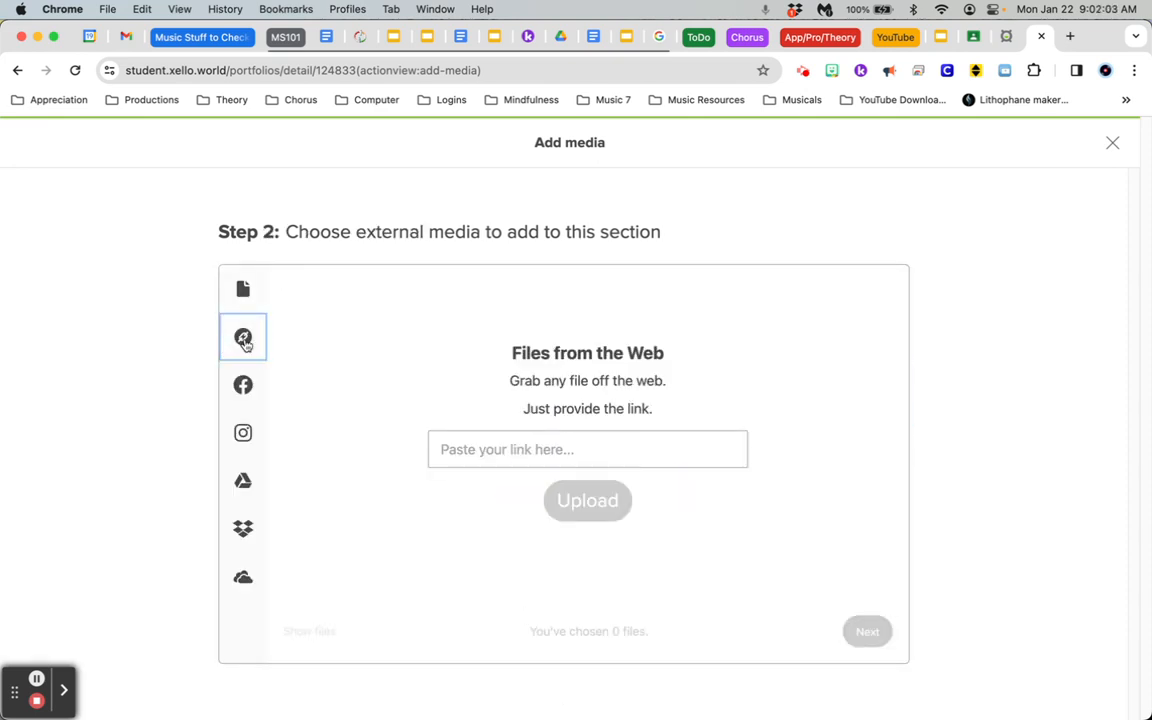
left_click(470, 449)
key("super+v")
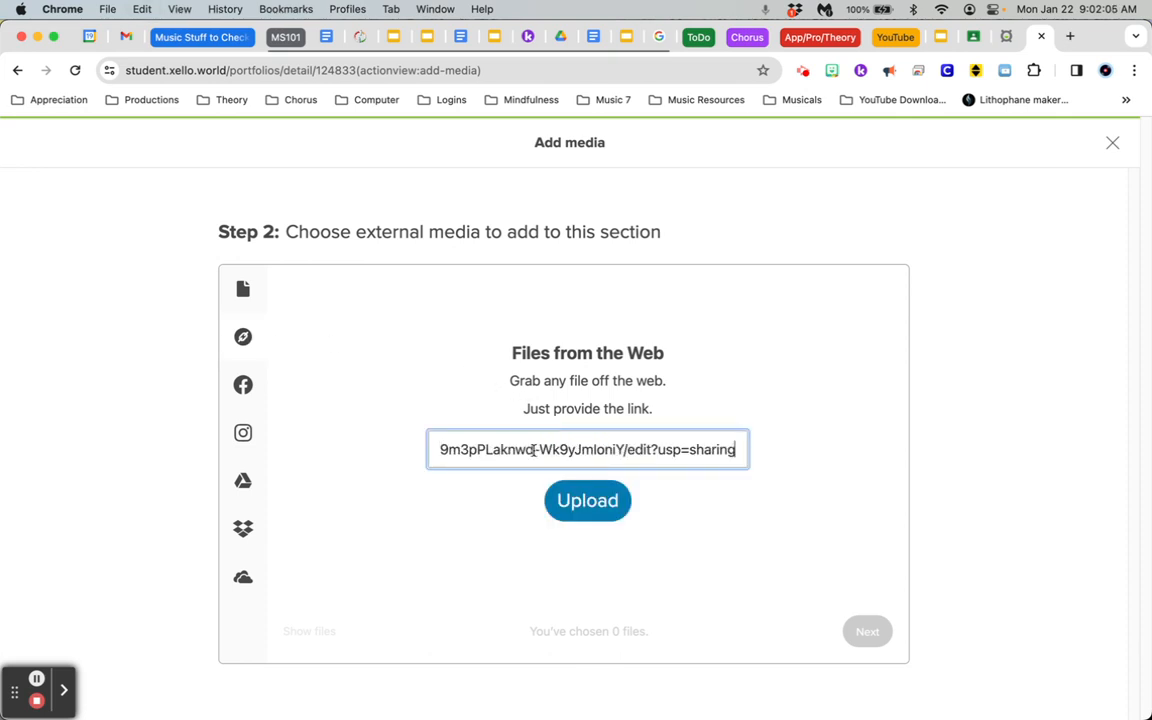
left_click(603, 497)
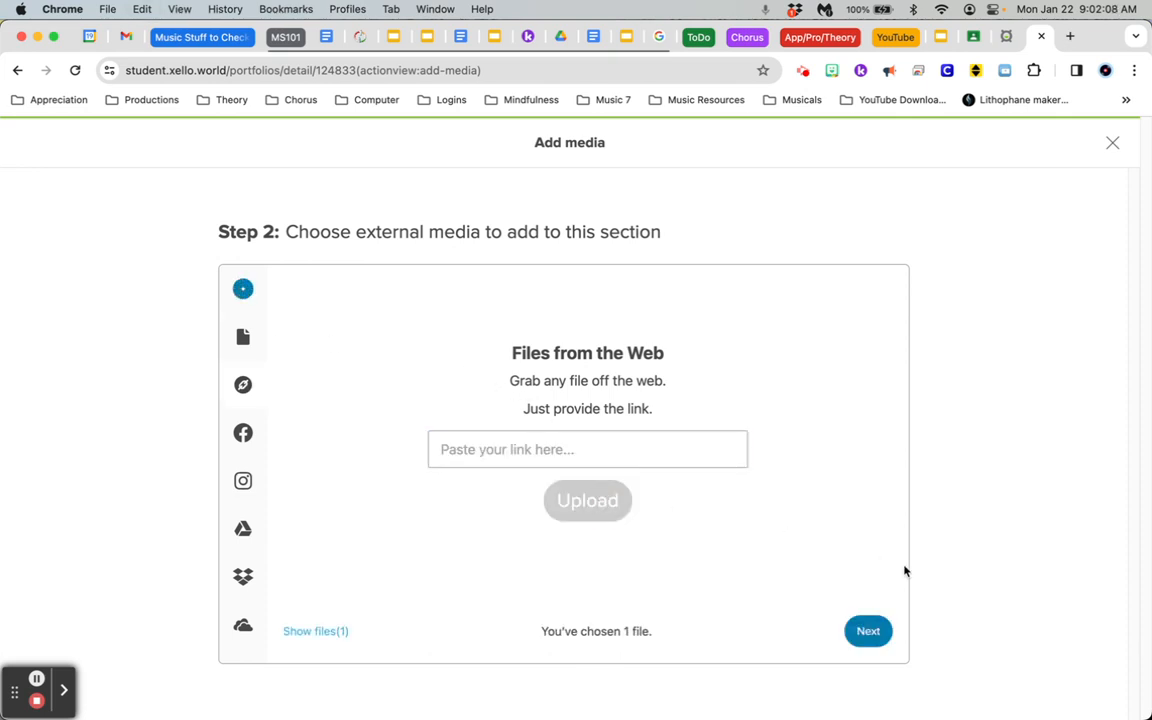
left_click(874, 632)
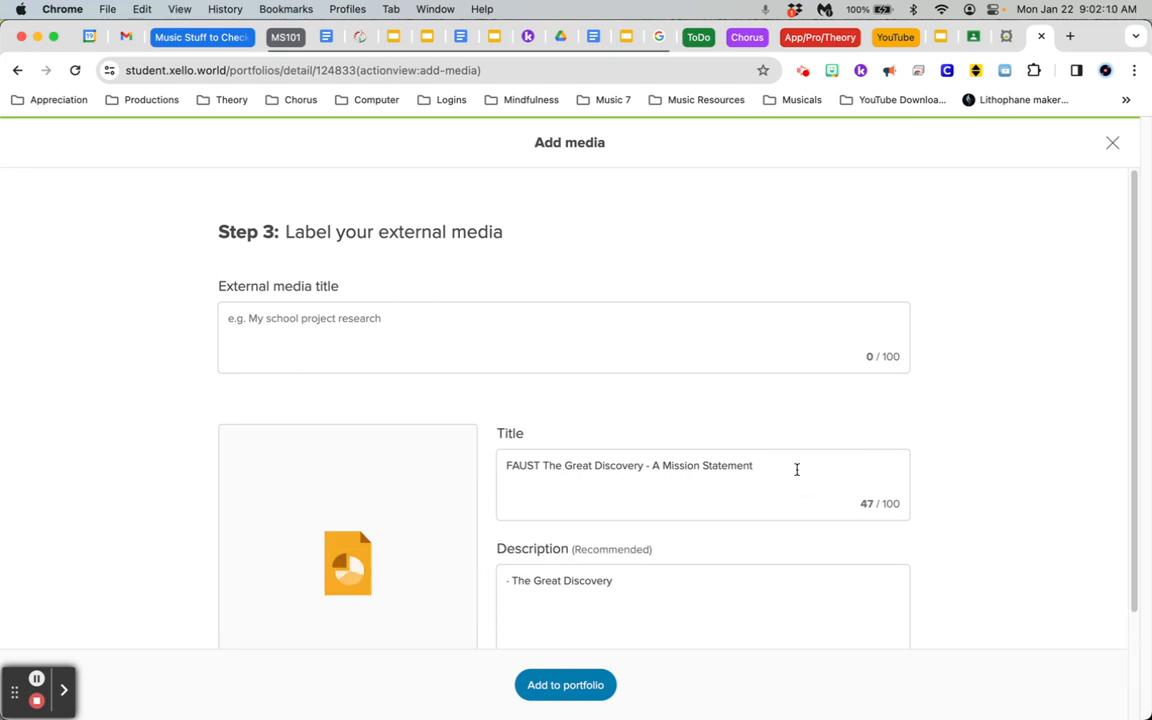
Set the external media title to "The Great Discovery"
scroll(720, 394, "down", 2)
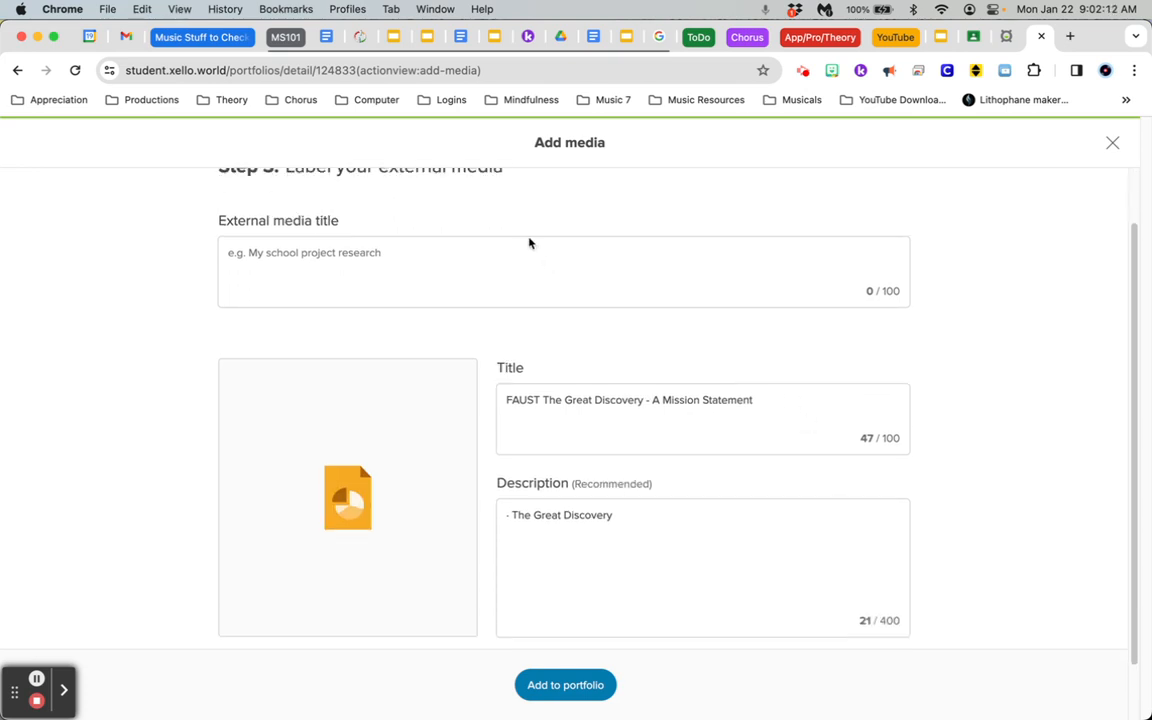
left_click(301, 259)
type("The Great Discovery")
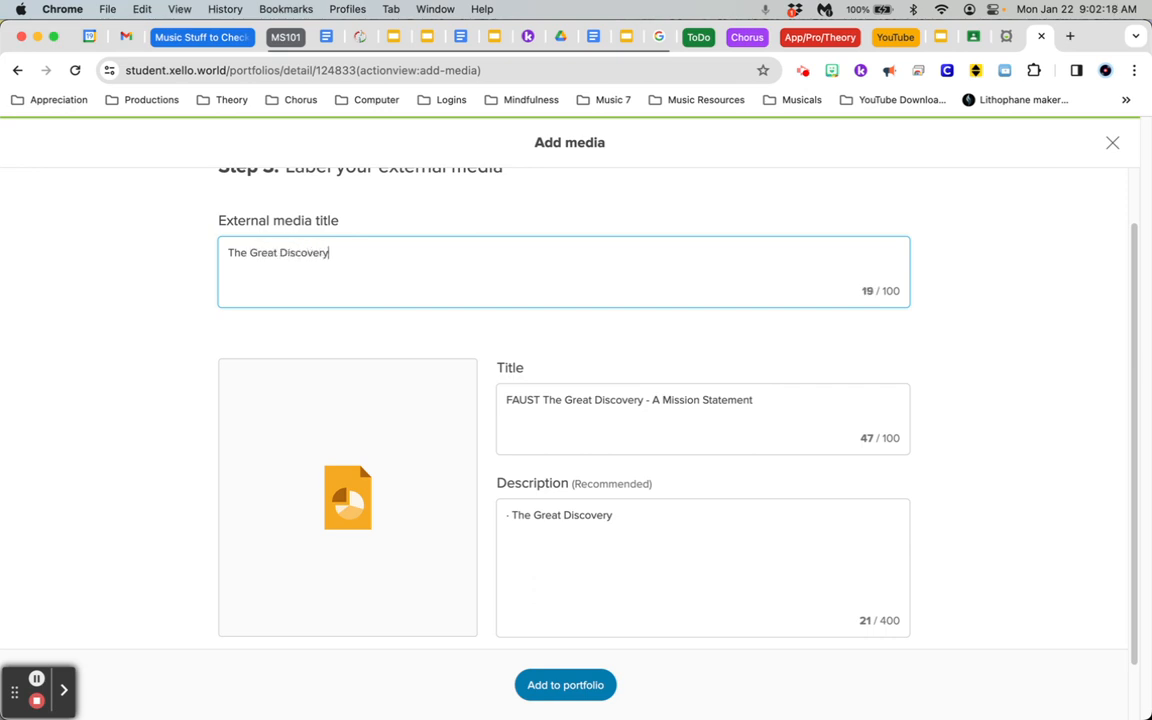
Replace the description with "This is my great discovery slide show." and add the slides to the portfolio
scroll(301, 262, "down", 2)
triple_click(612, 455)
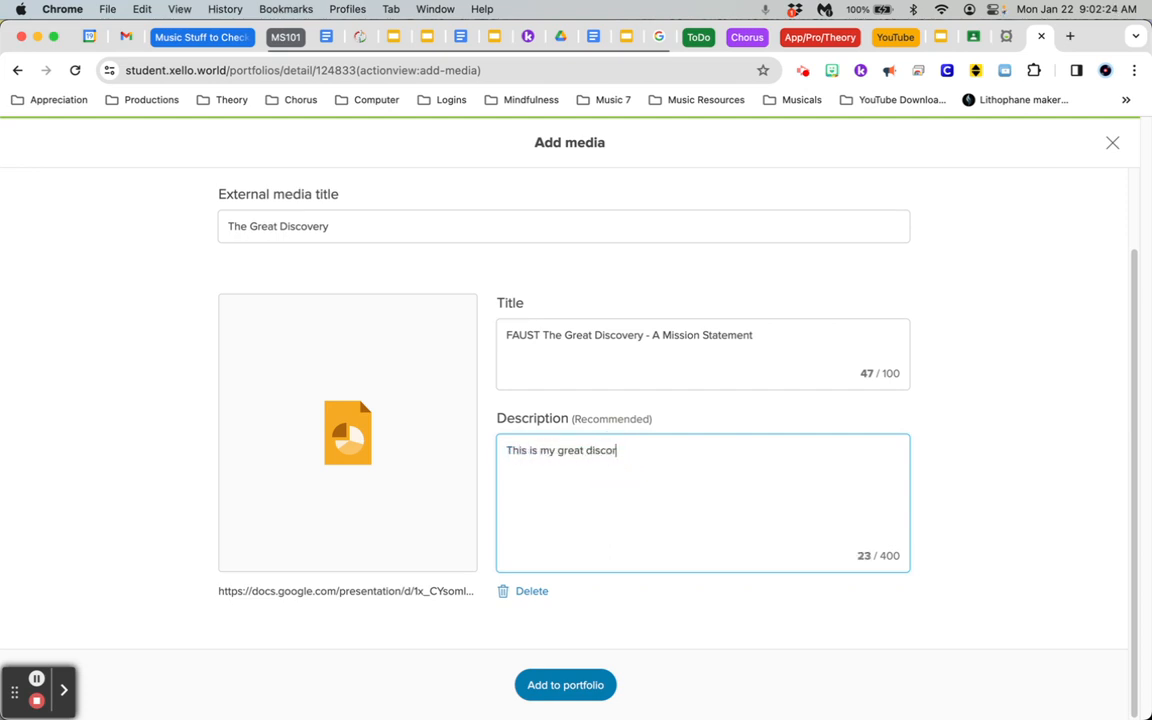
type("ery sh")
type("ide show.")
left_click(582, 690)
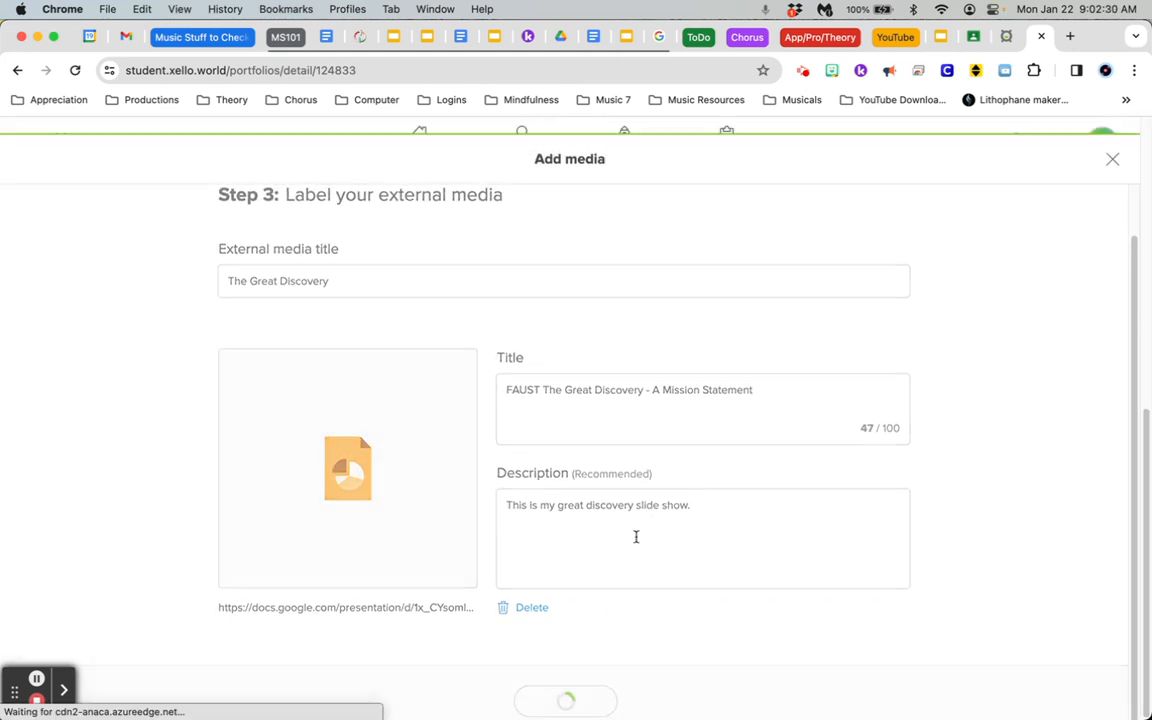
Review the Smart Goal and The Great Discovery entries on the portfolio page
scroll(815, 303, "up", 2)
scroll(502, 365, "down", 1)
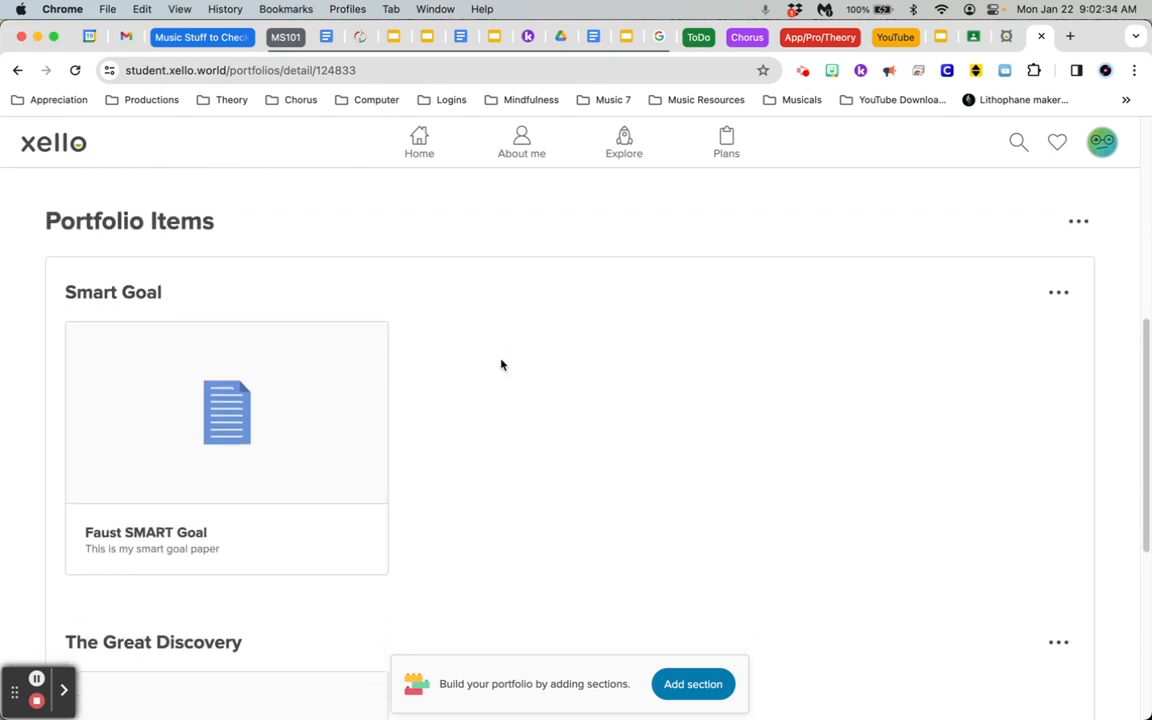
scroll(411, 365, "down", 3)
scroll(272, 434, "up", 2)
scroll(342, 358, "down", 4)
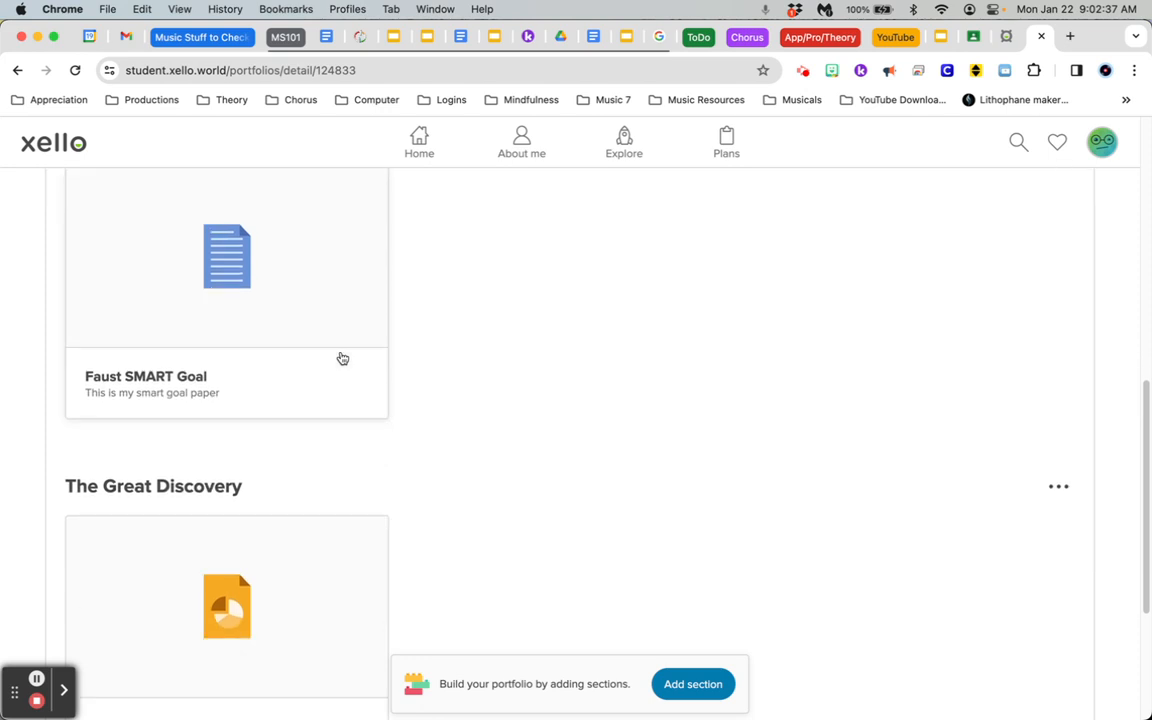
scroll(555, 518, "up", 4)
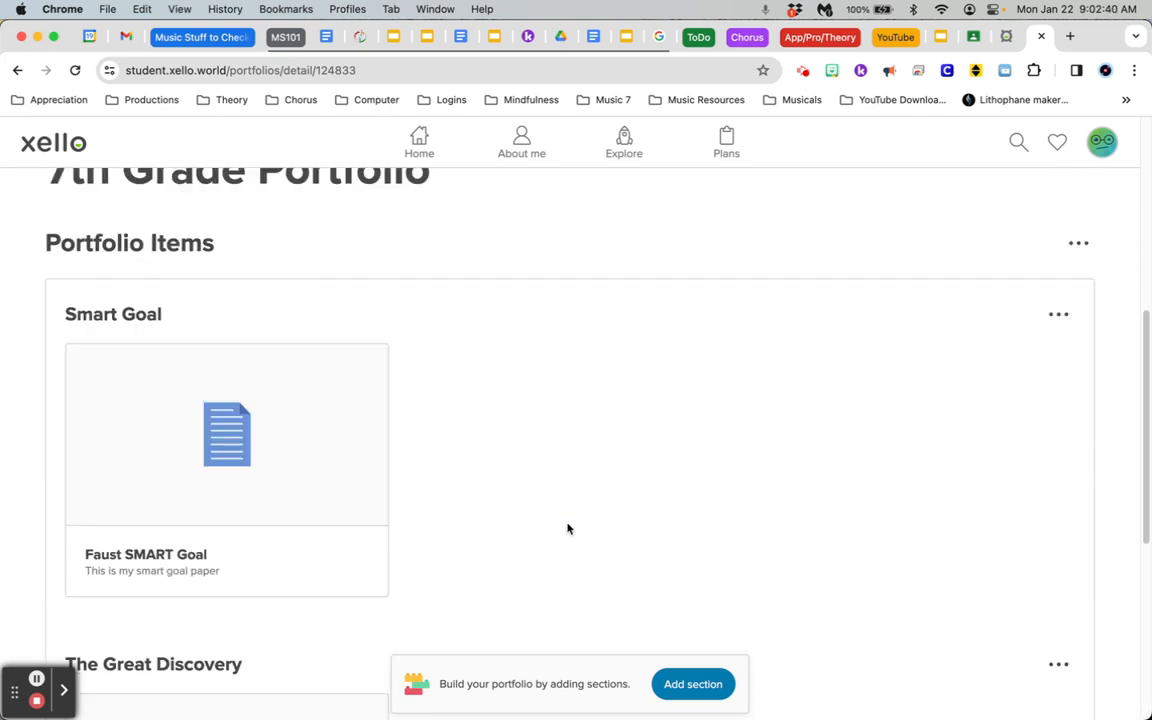
scroll(648, 488, "up", 5)
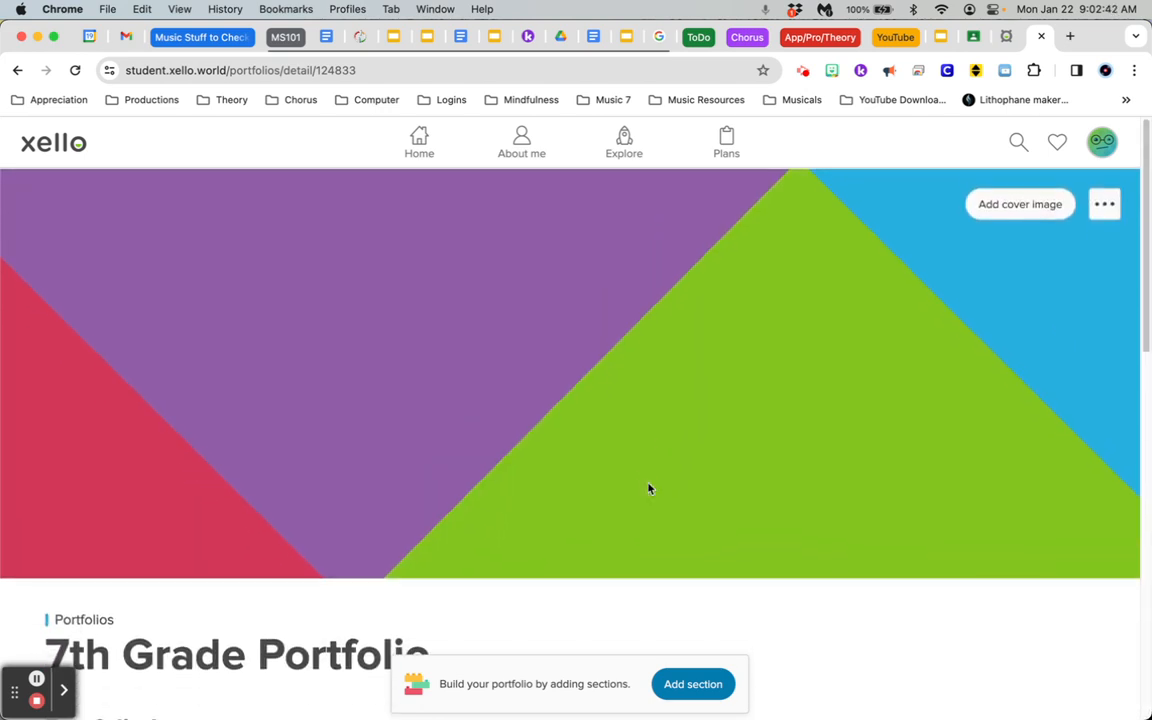
Reopen the 7th Grade Portfolio from the home page's portfolio list and check its saved items
left_click(402, 143)
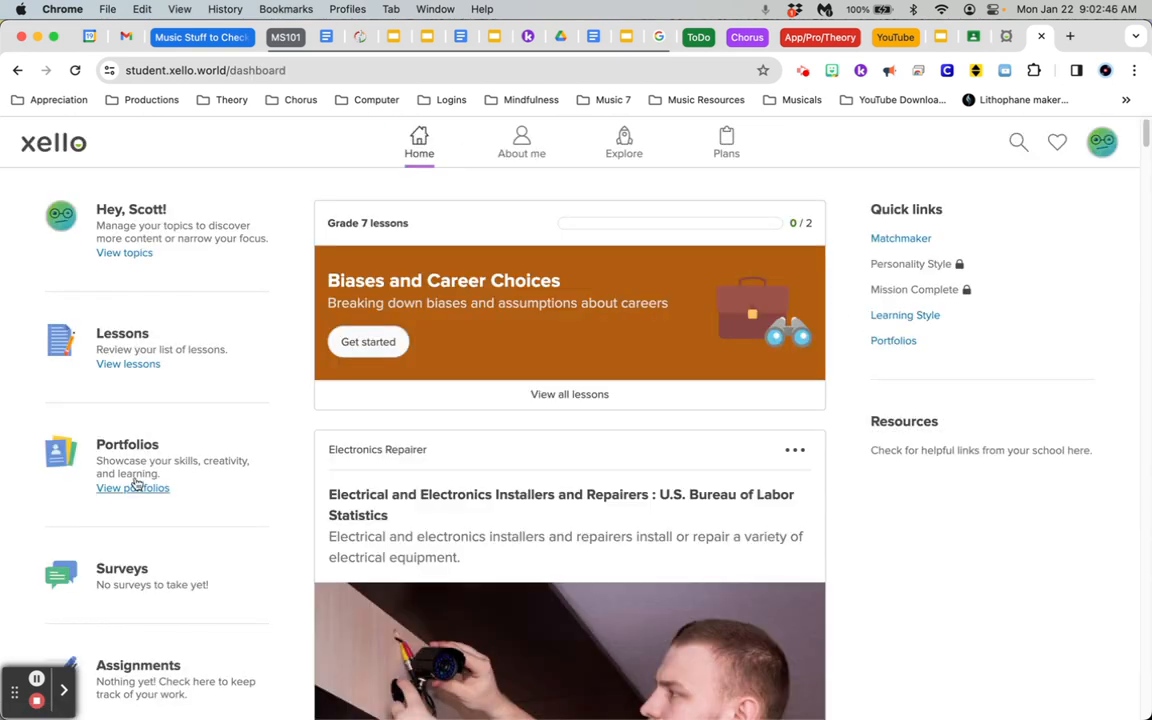
left_click(134, 488)
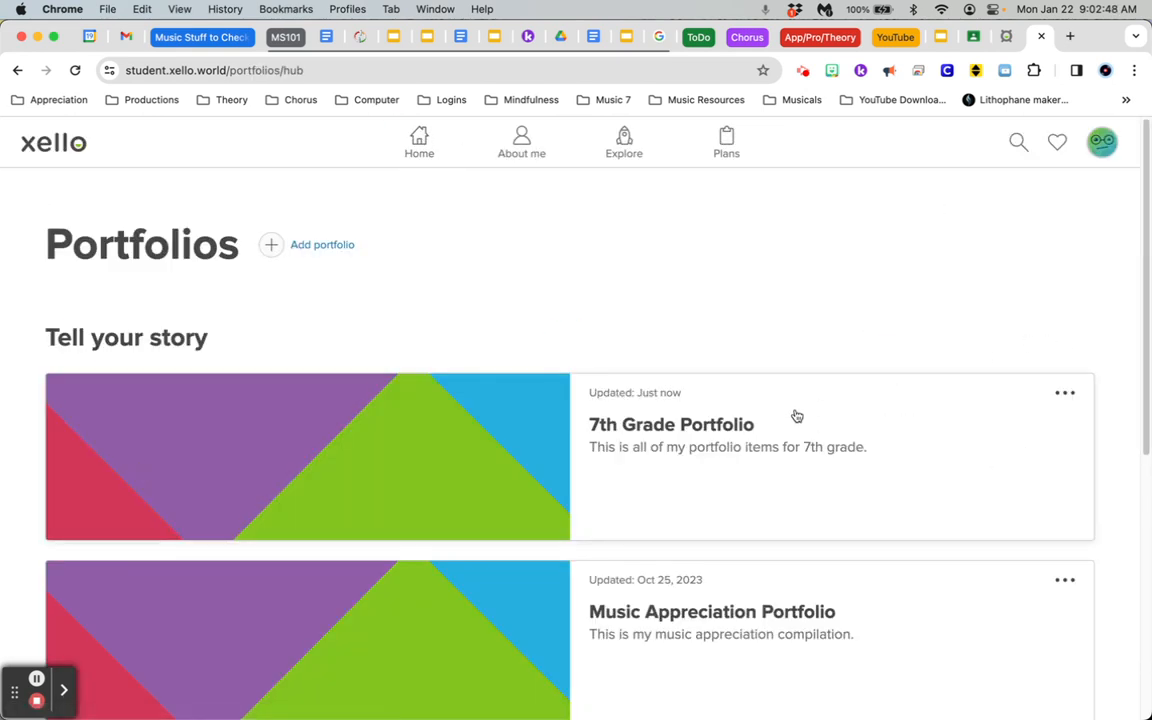
left_click(703, 430)
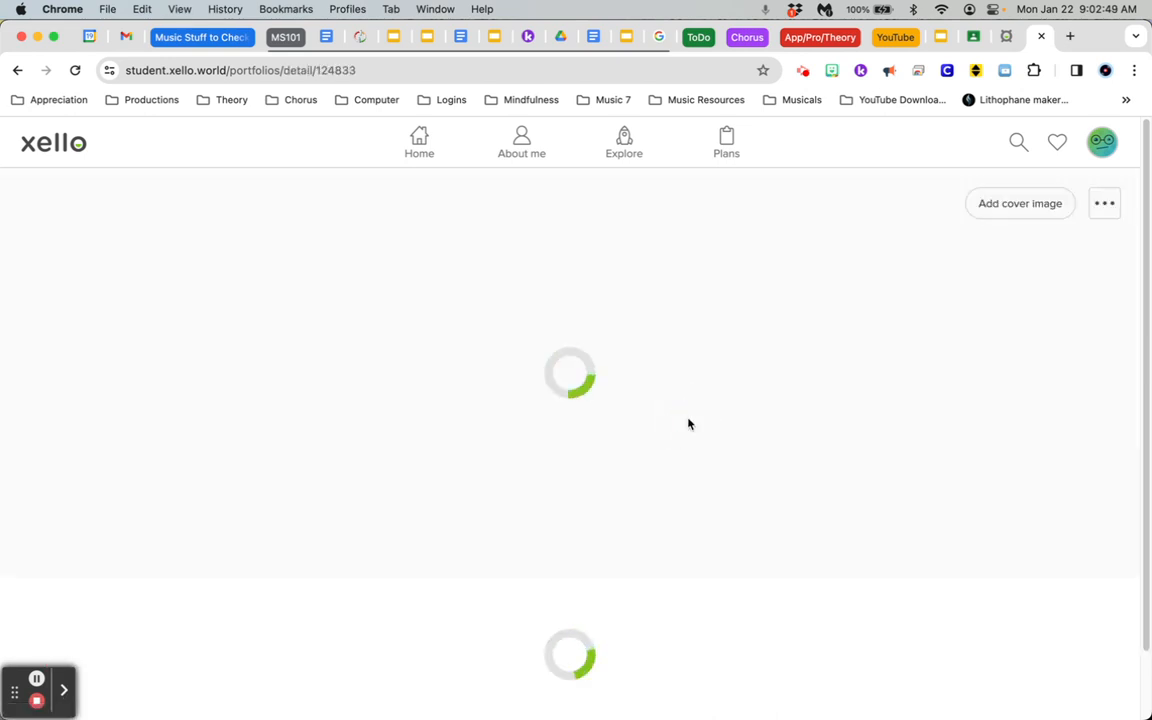
scroll(614, 337, "down", 5)
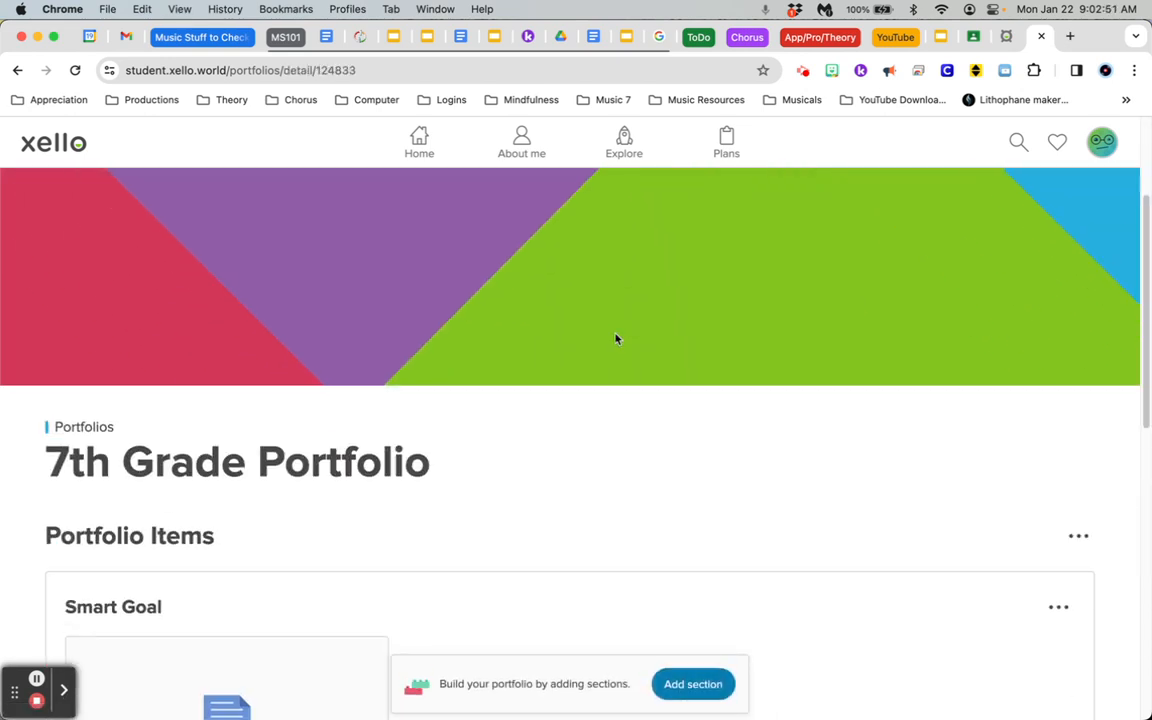
scroll(609, 296, "down", 3)
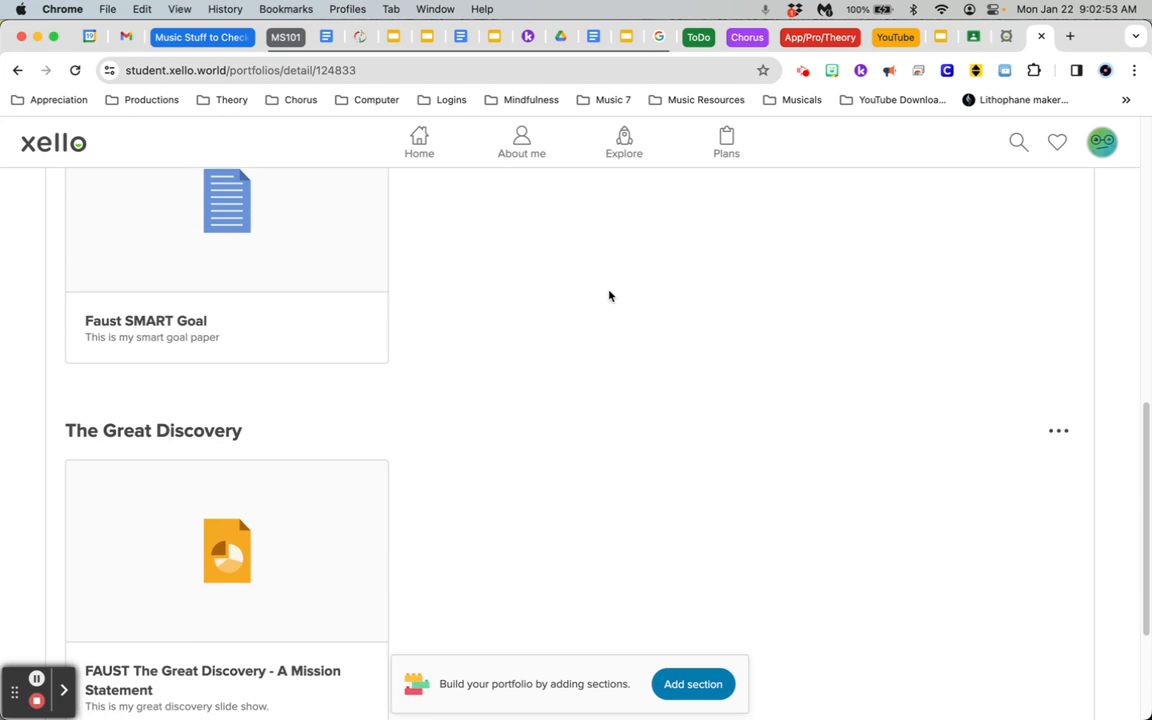
scroll(486, 453, "up", 10)
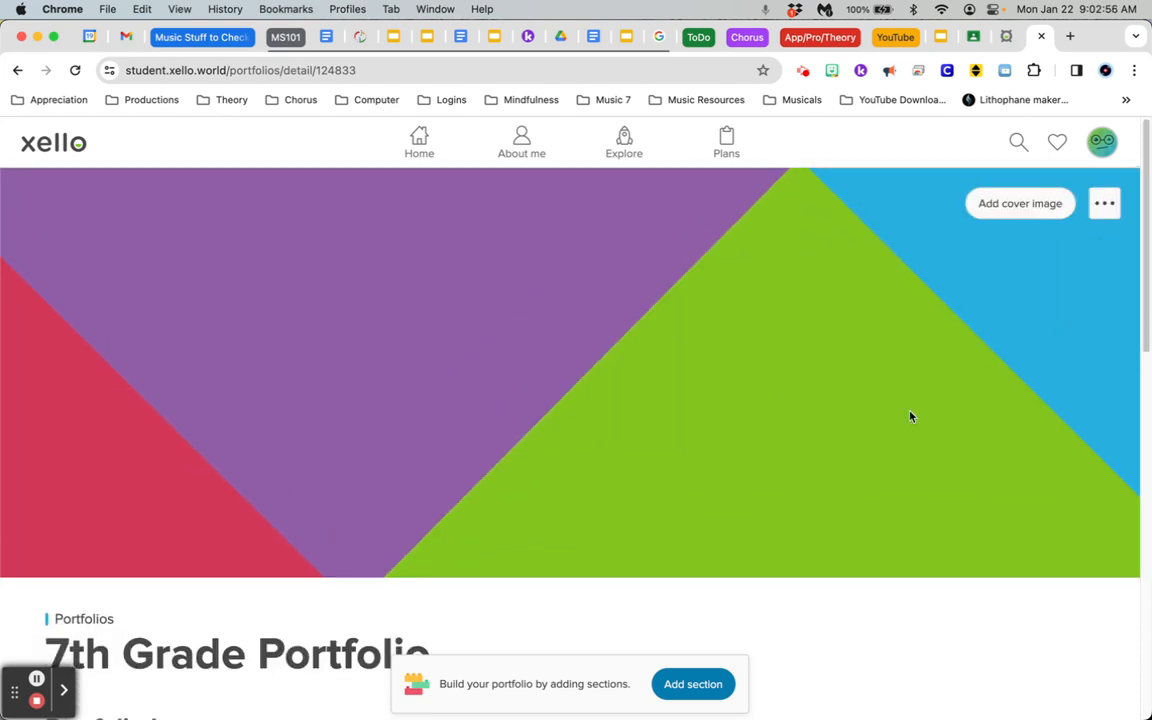